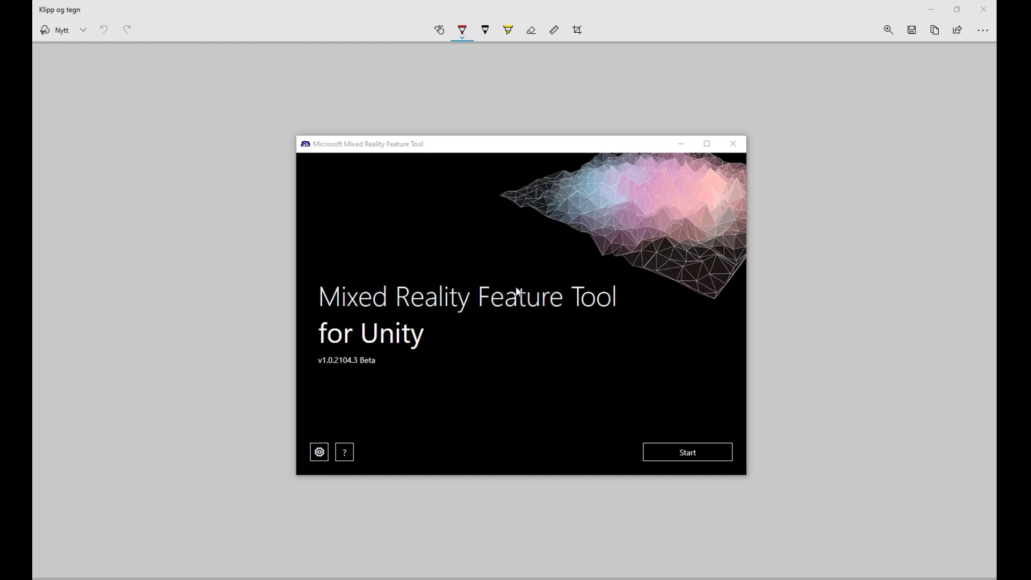
Step: Start the feature tool, set the project path to J:\Altspace Unity Proj\Art Gallery and discover the available features
drag(459, 151, 461, 148)
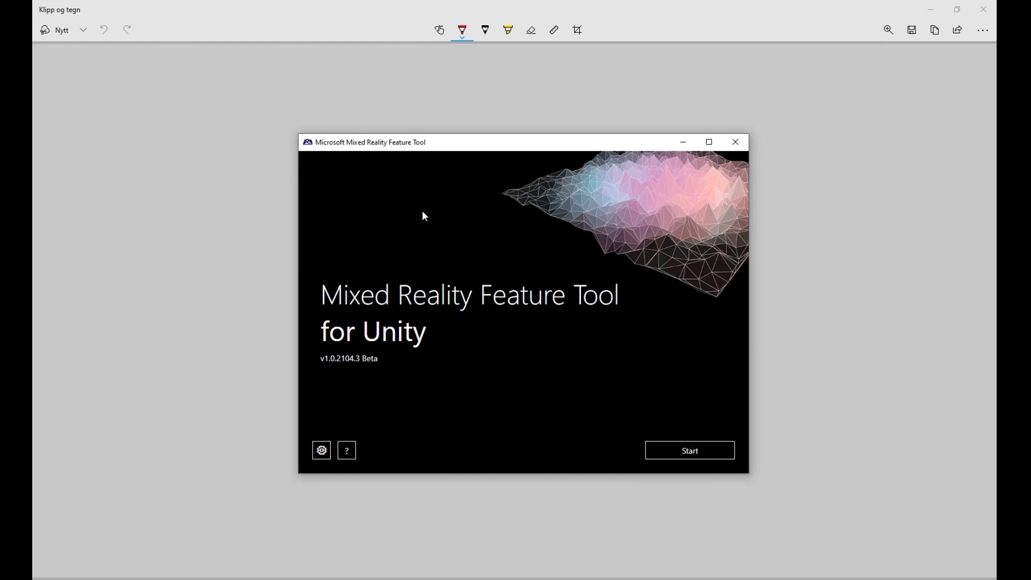
click(682, 448)
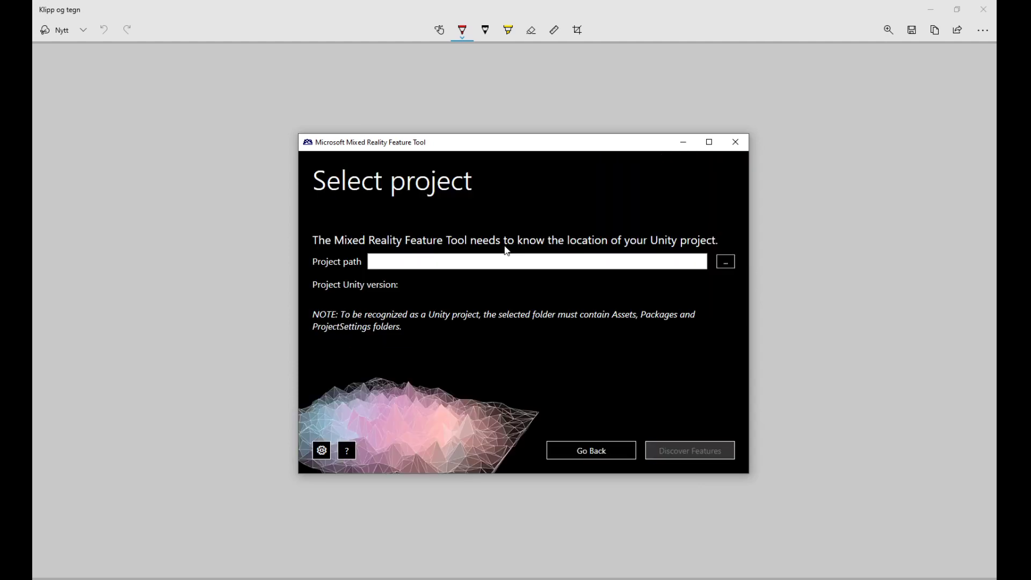
click(726, 262)
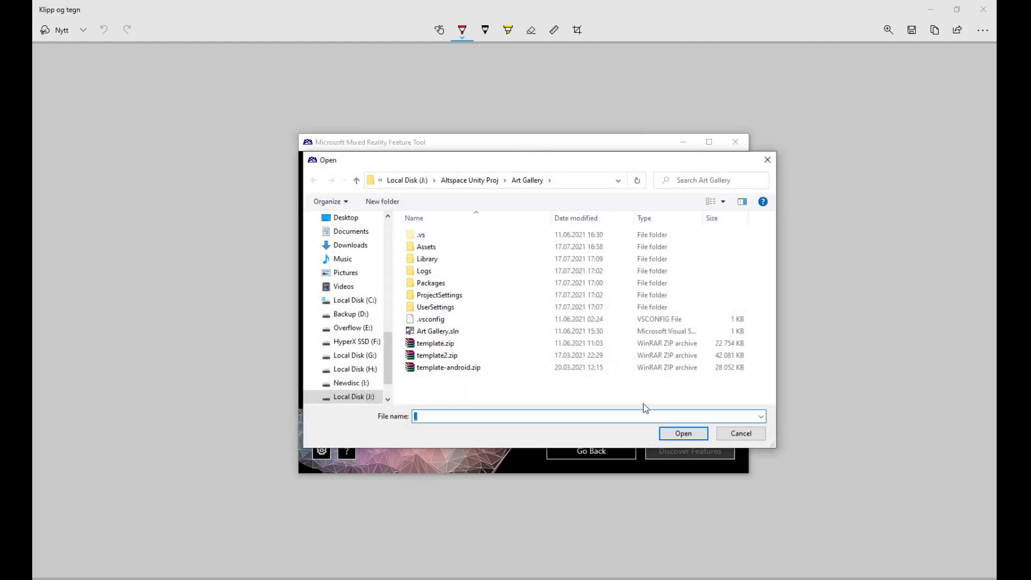
click(683, 434)
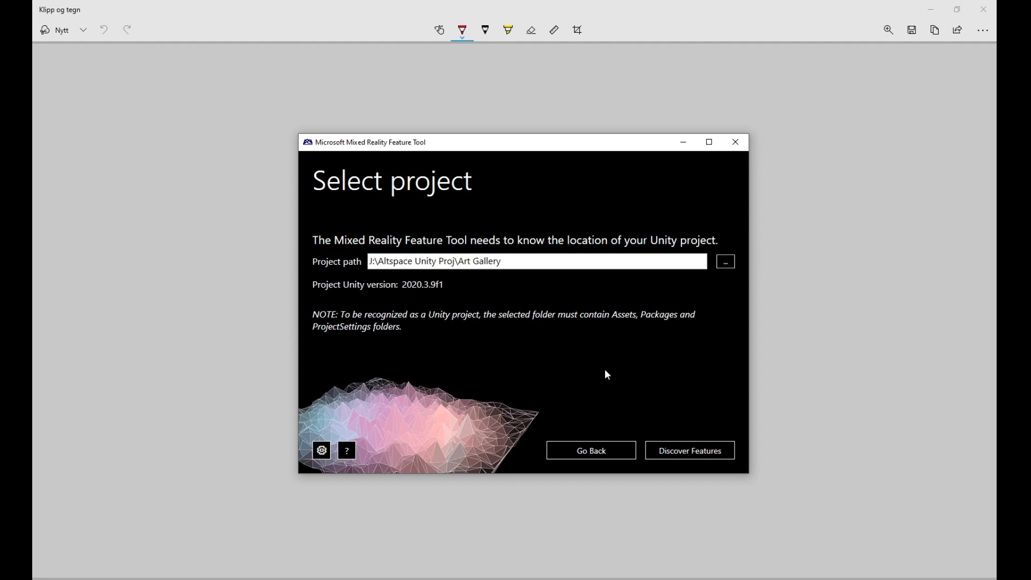
click(698, 457)
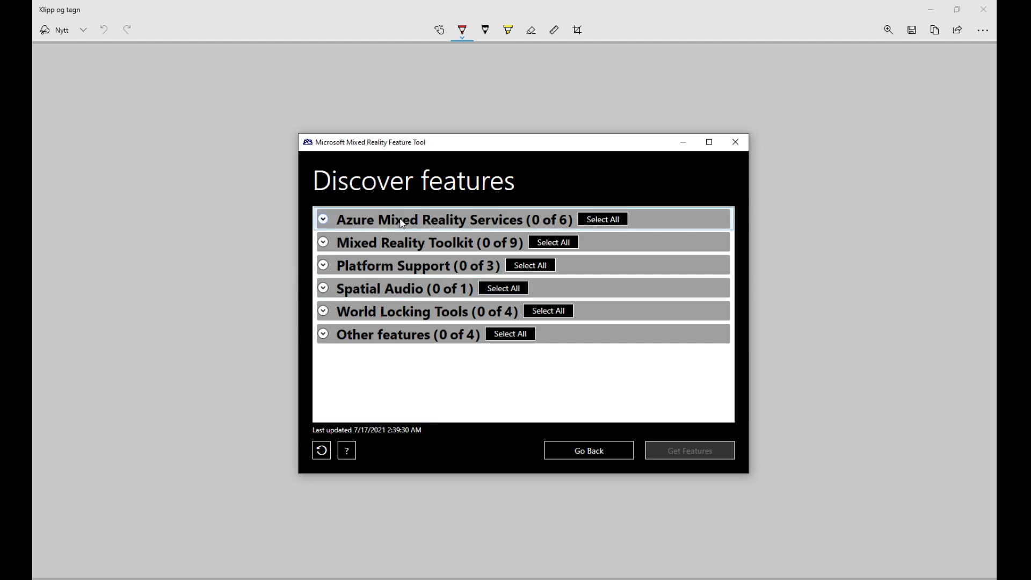
Step: Select the AltspaceVR Uploader, version 2.2.1, among the Other features
click(382, 247)
click(381, 248)
click(377, 342)
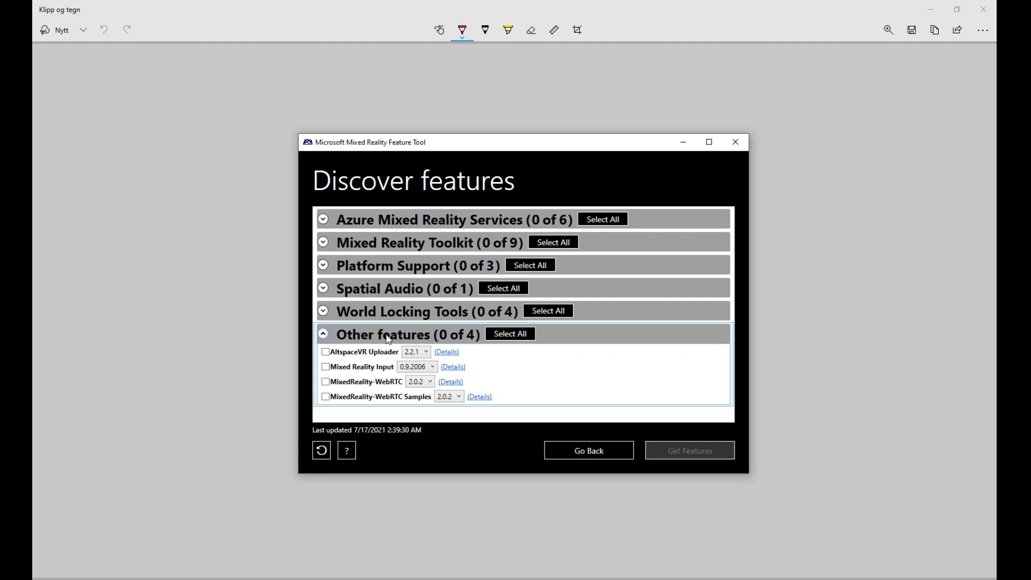
click(420, 356)
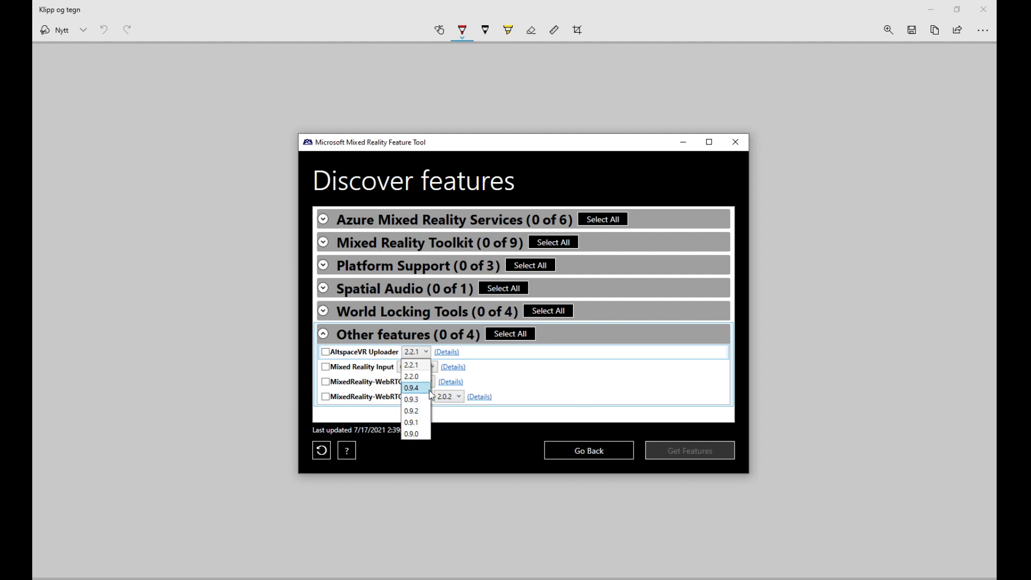
click(419, 366)
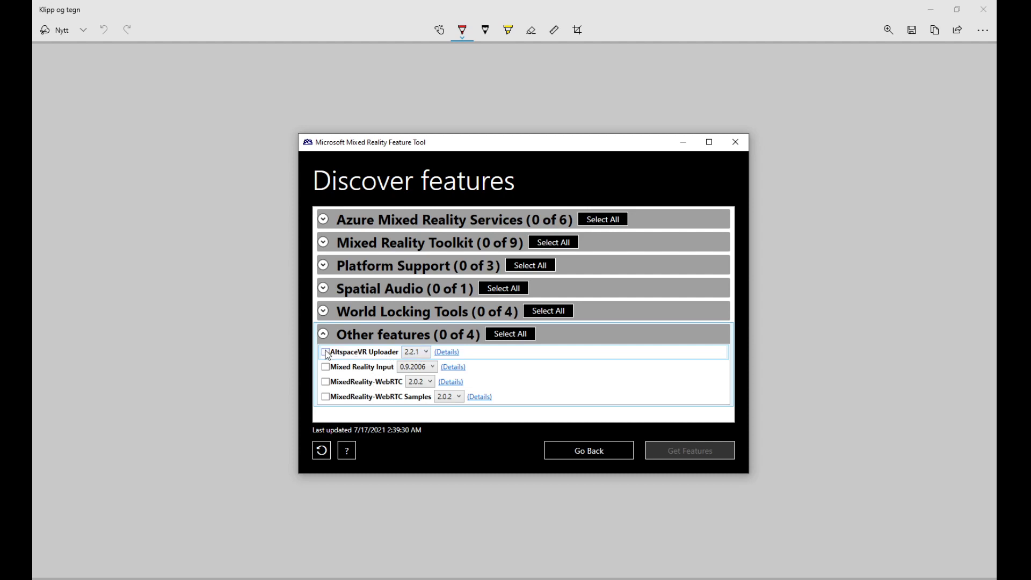
click(420, 352)
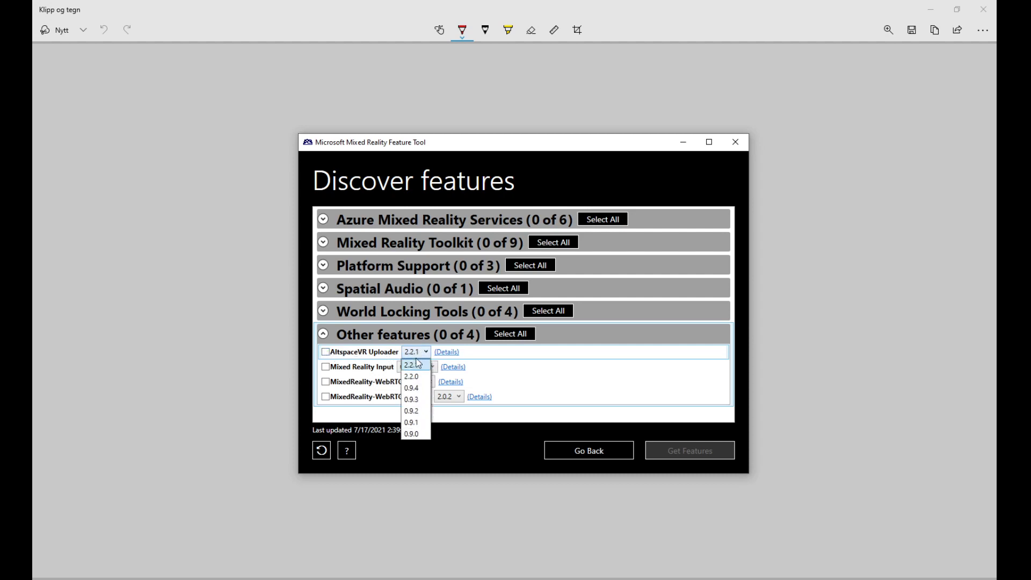
click(417, 365)
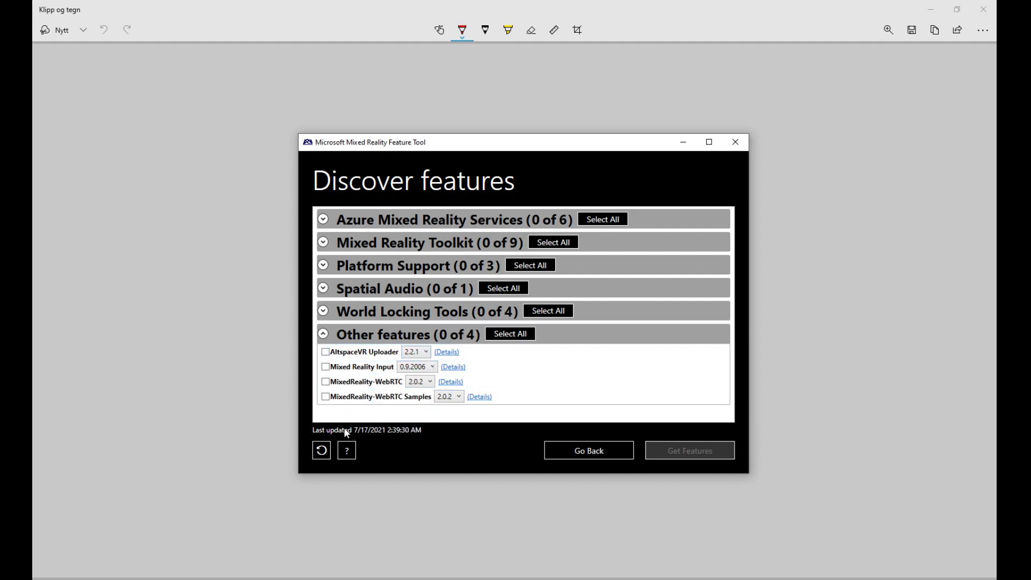
click(417, 352)
click(418, 365)
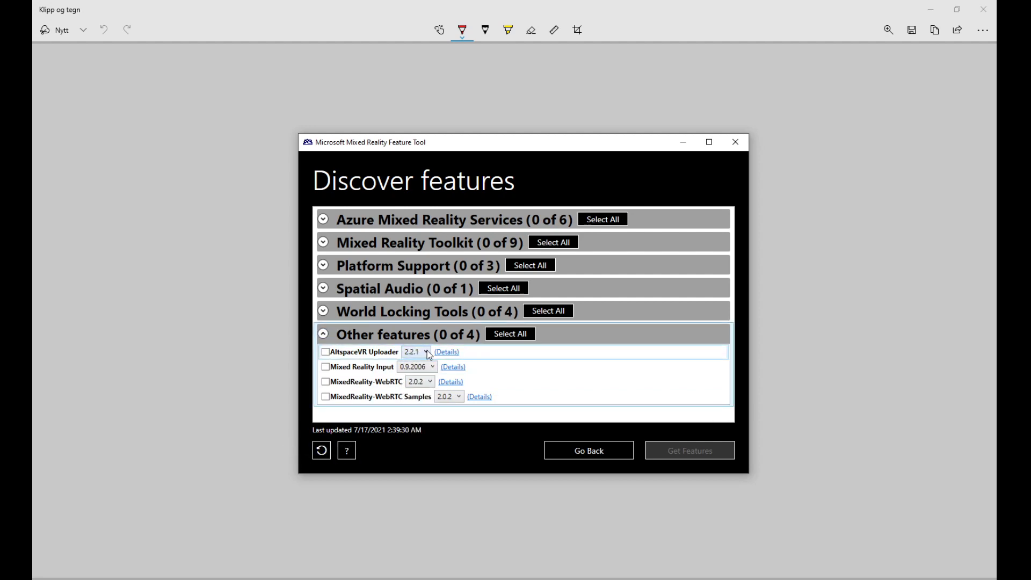
click(426, 352)
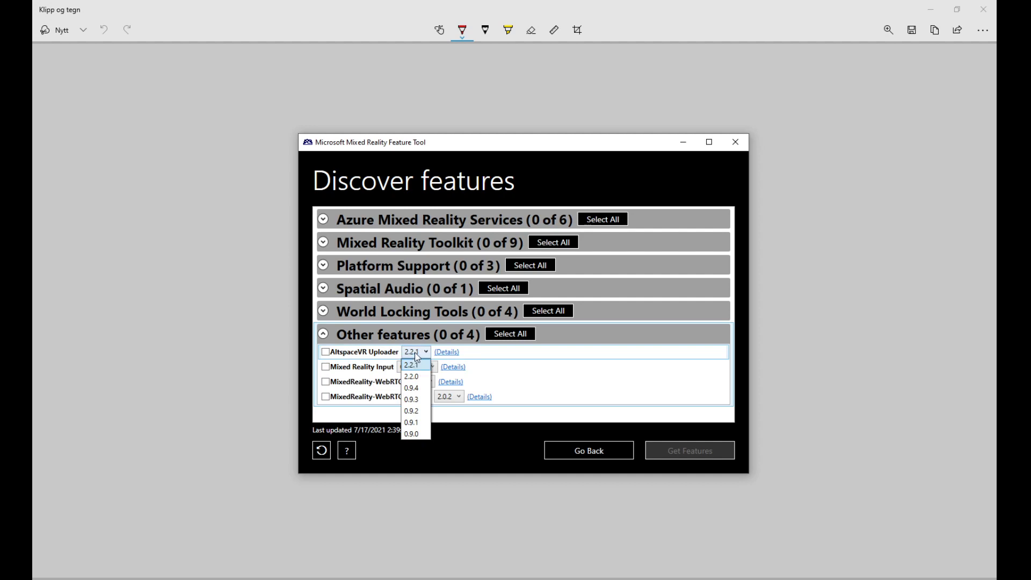
click(414, 365)
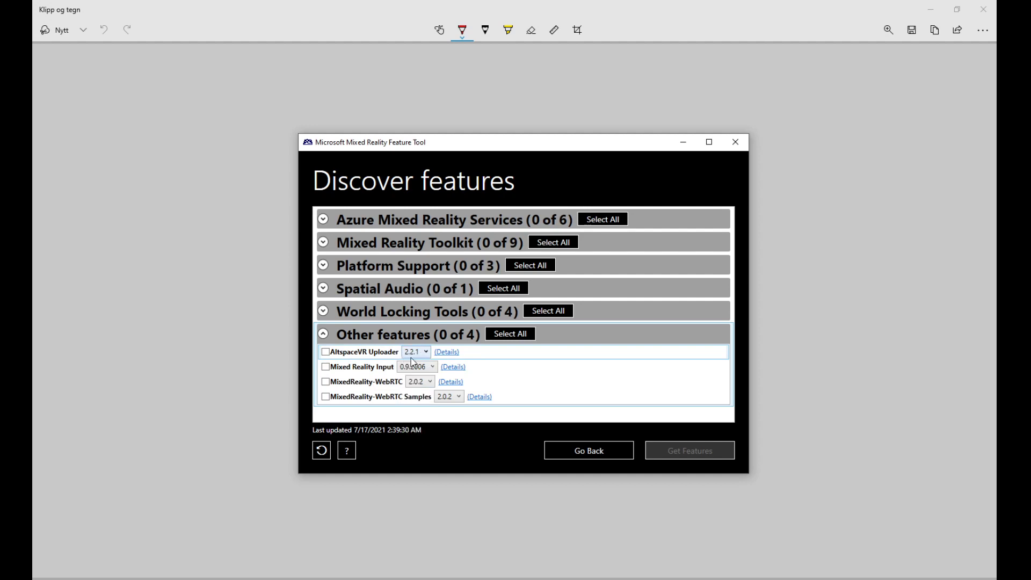
click(326, 353)
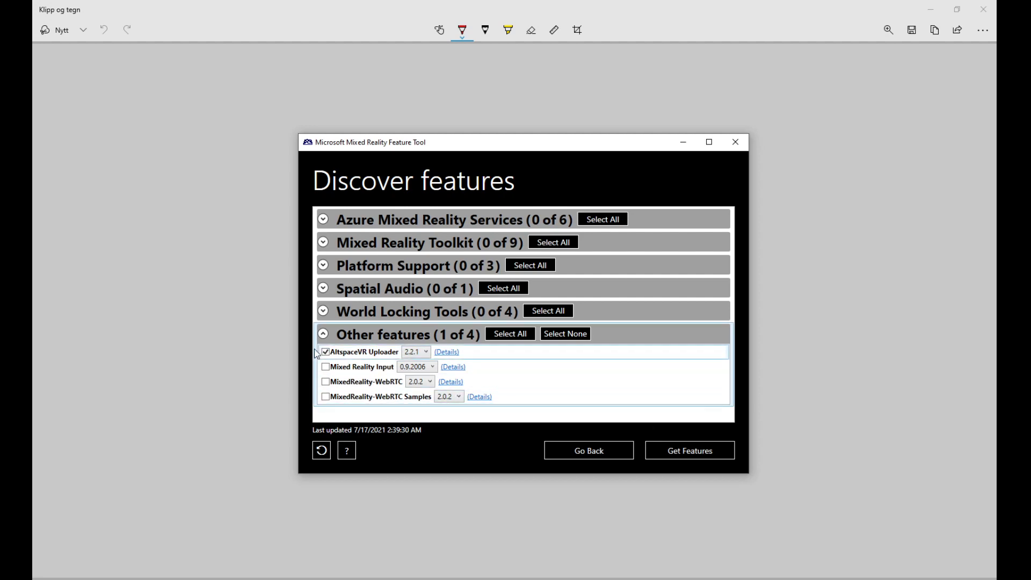
Step: Get the selected AltspaceVR Uploader feature, import it and approve the changes to the Art Gallery project
click(691, 454)
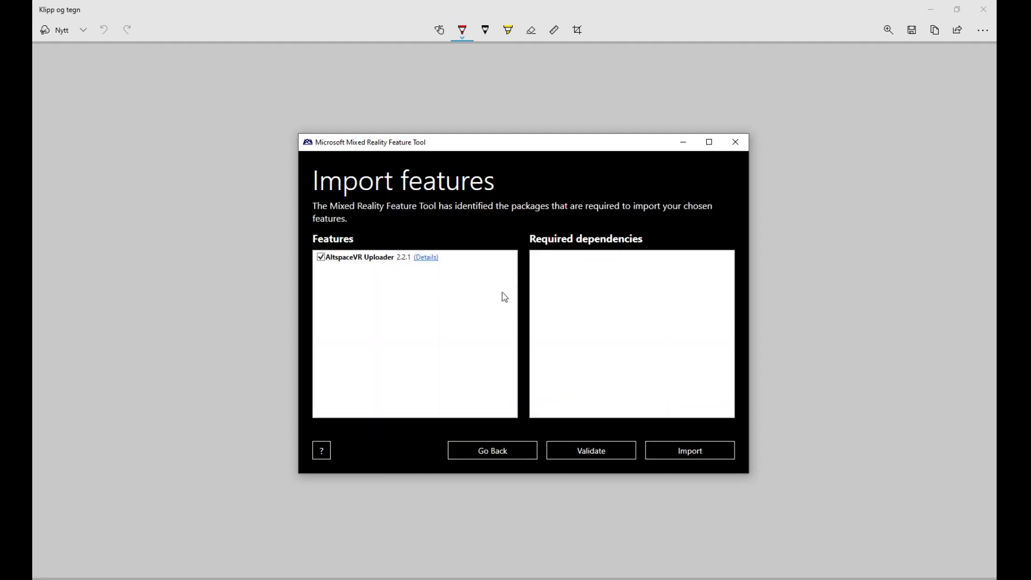
click(696, 450)
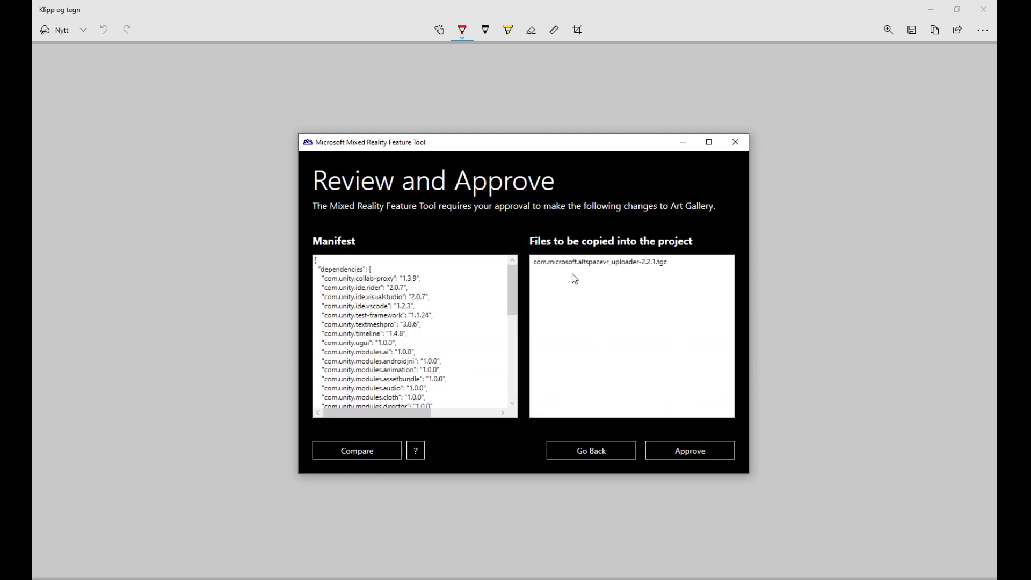
click(684, 451)
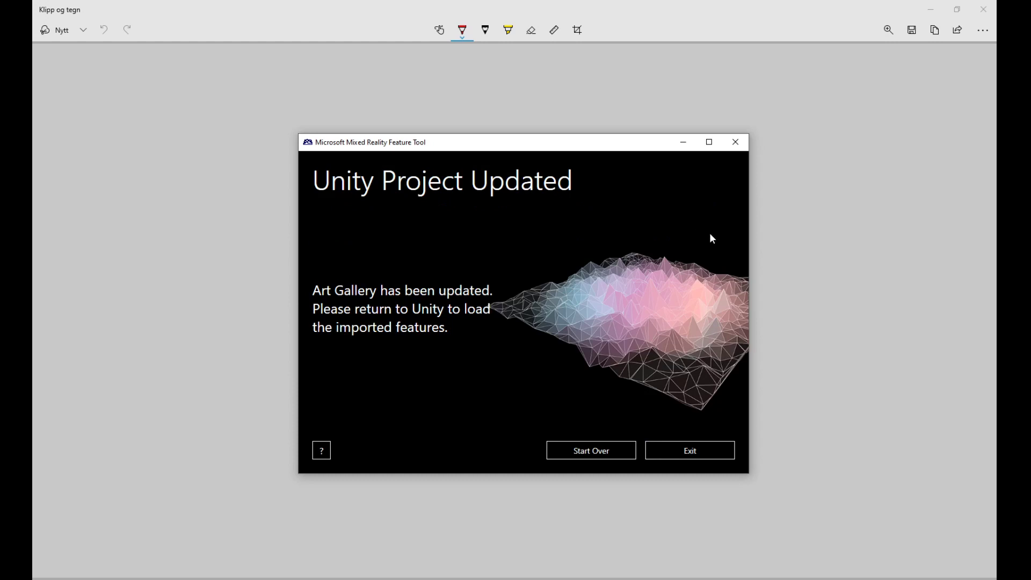
Step: Switch to Unity Hub, check the Unity versions offered for the Art Gallery project and open the project
key(alt+Tab)
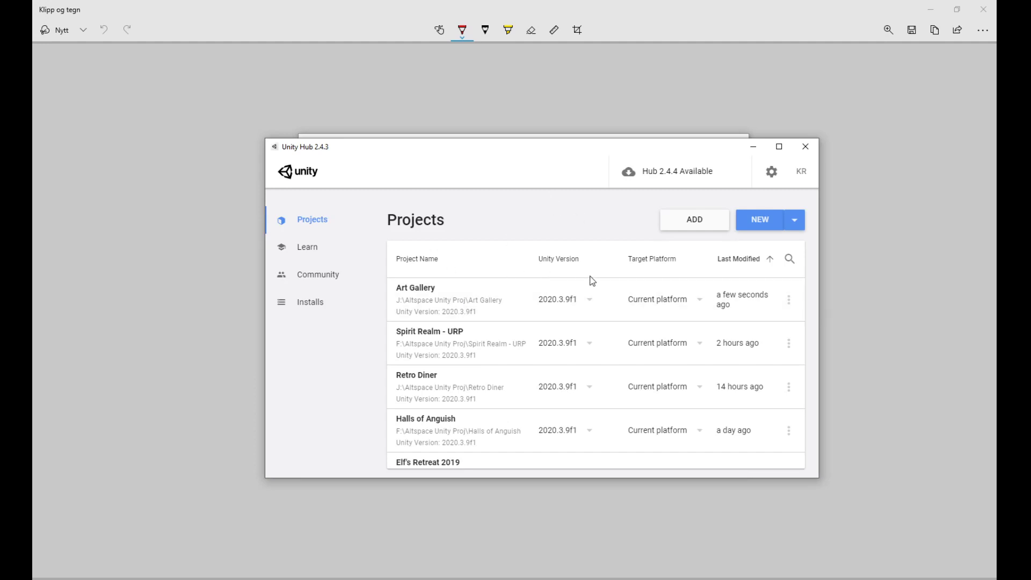
click(597, 308)
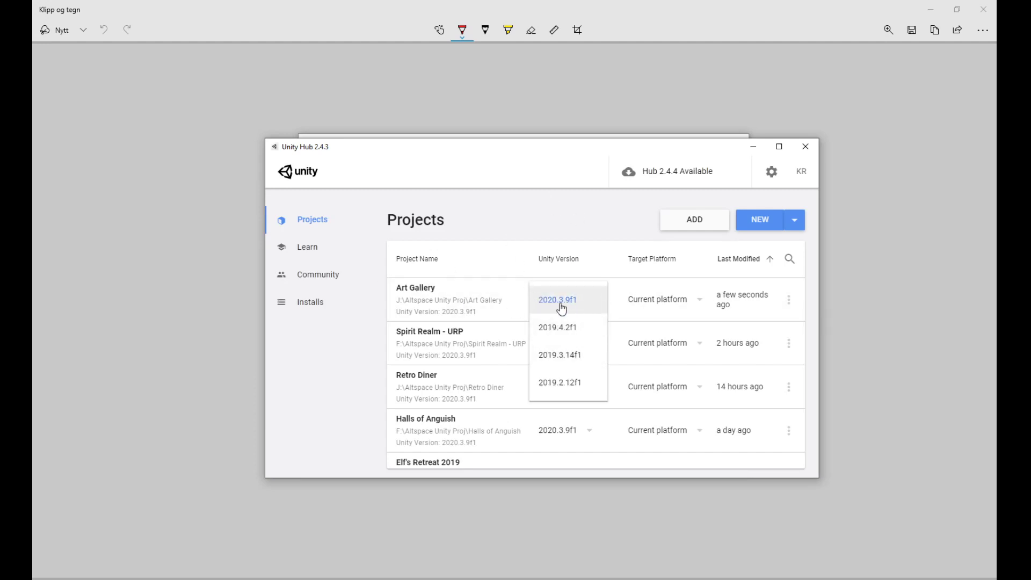
click(596, 251)
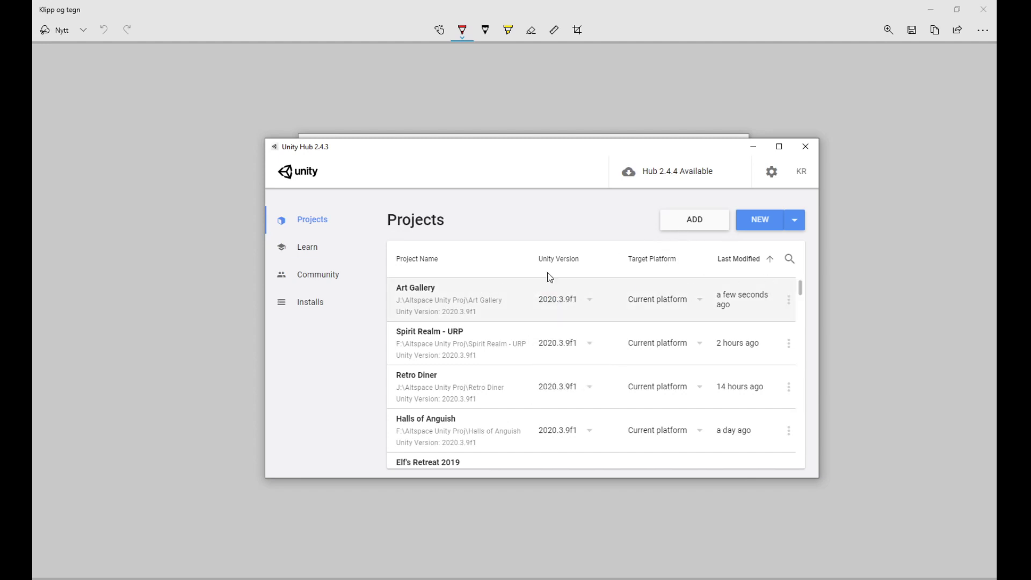
click(450, 291)
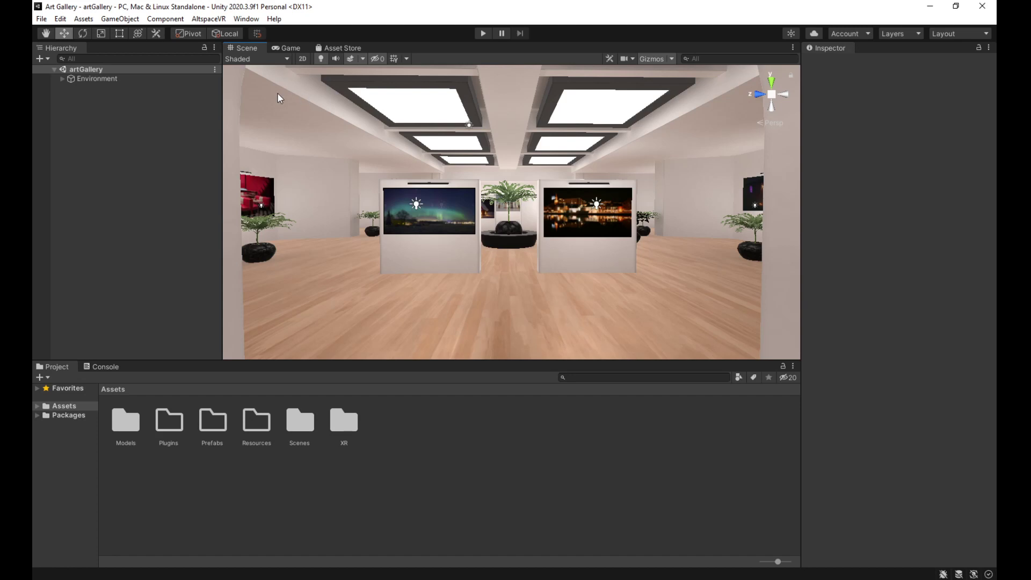
Step: Open the AltspaceVR Templates window, then clear the console errors and return to the project assets
click(214, 19)
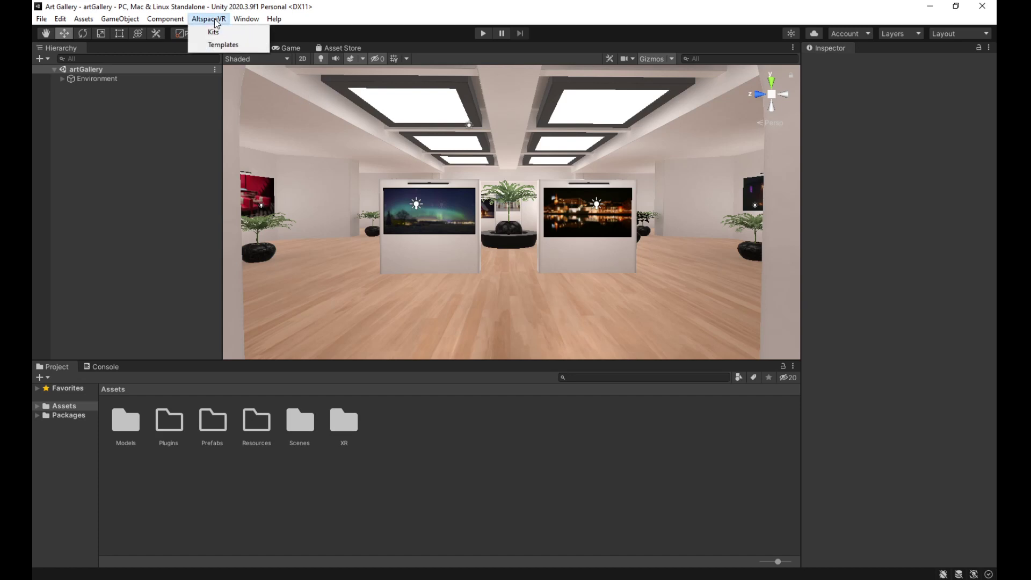
click(240, 46)
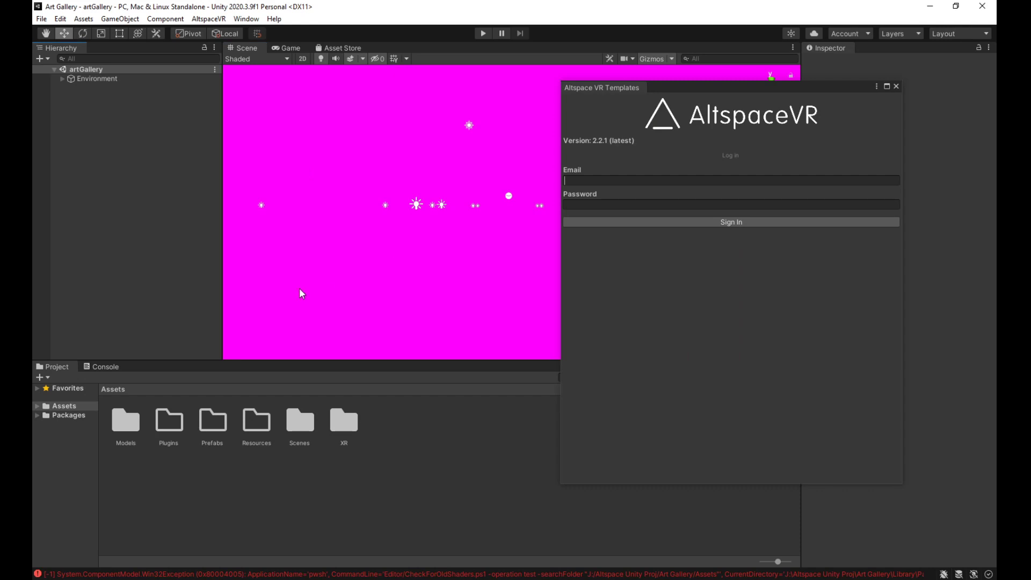
click(115, 368)
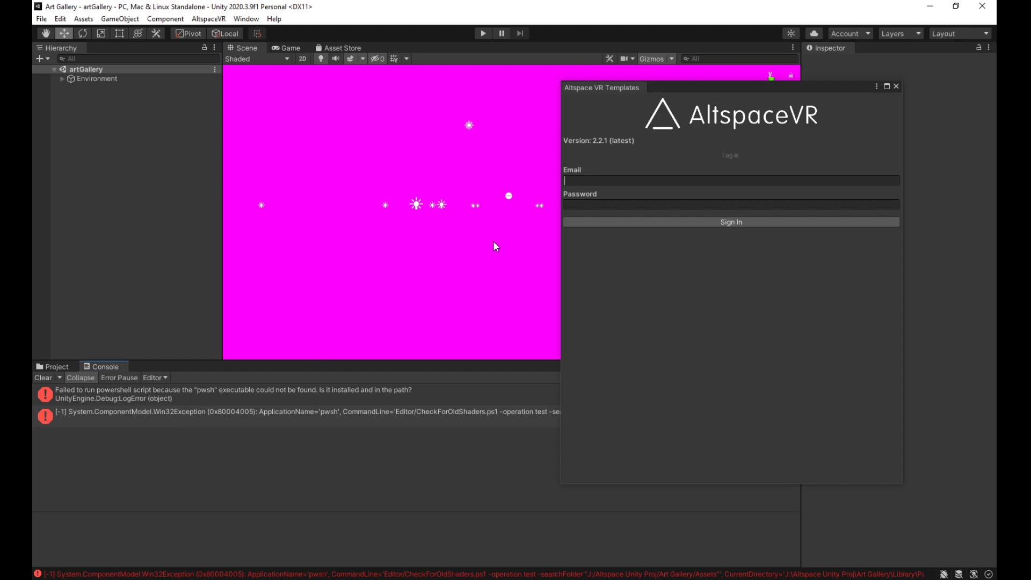
click(41, 378)
click(52, 368)
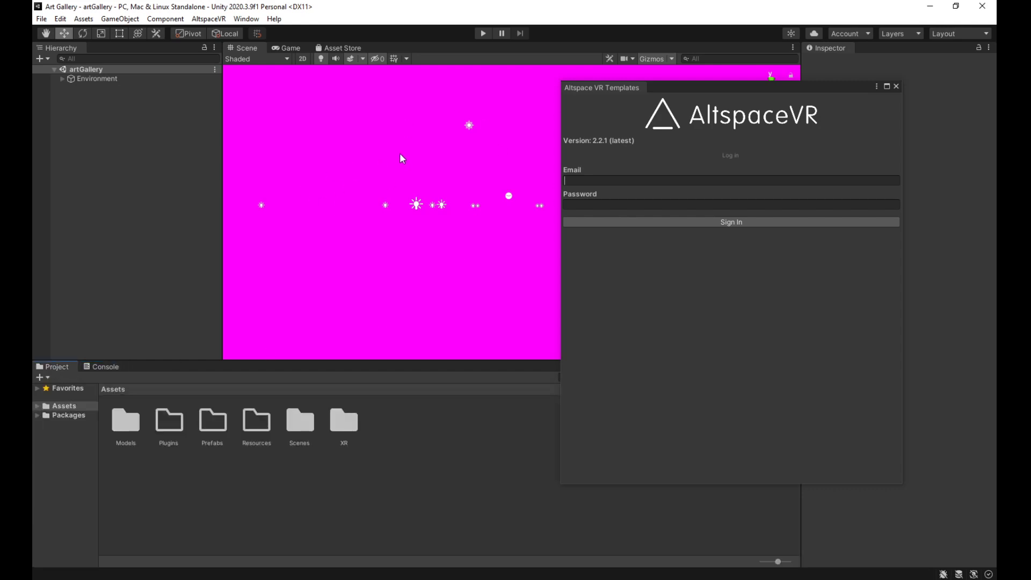
Step: Upgrade all project materials to UniversalRP materials and proceed with overwriting them
click(60, 19)
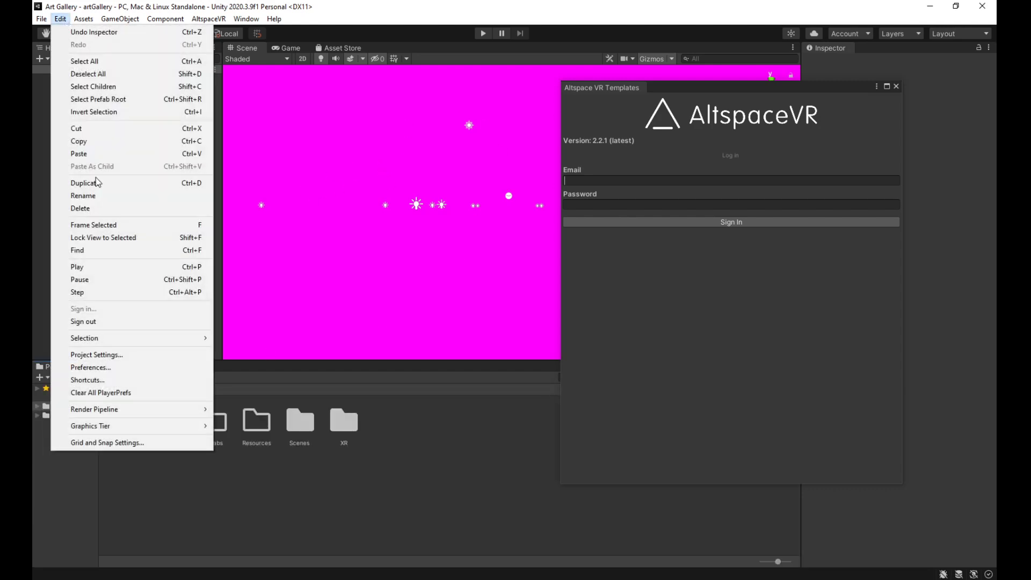
mouse_move(154, 412)
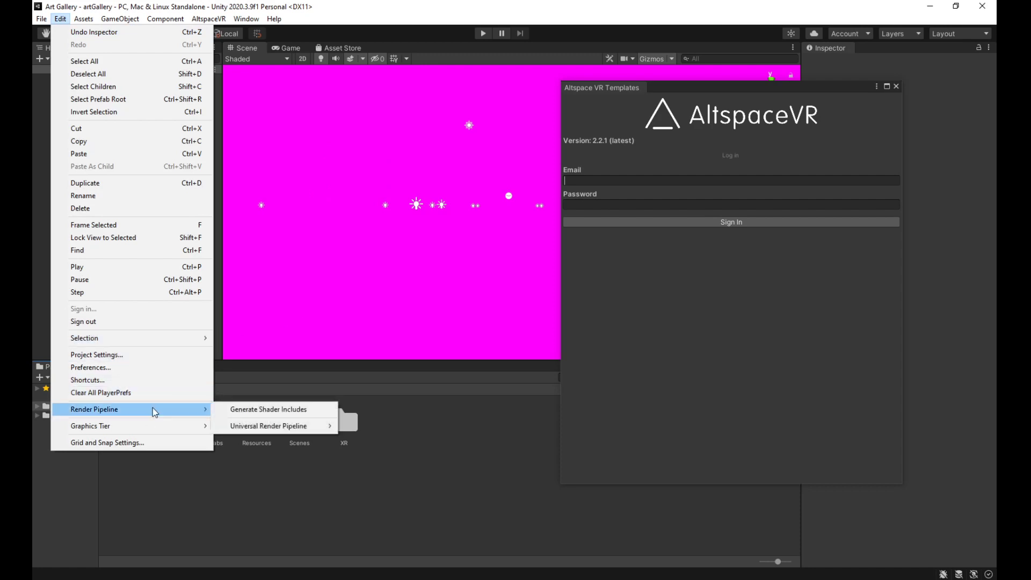
mouse_move(252, 428)
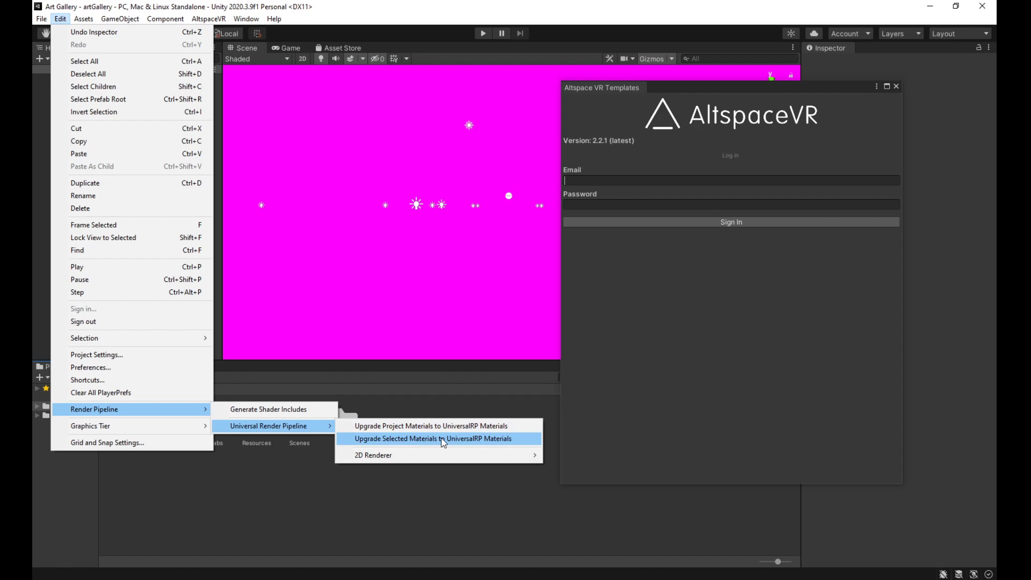
click(476, 426)
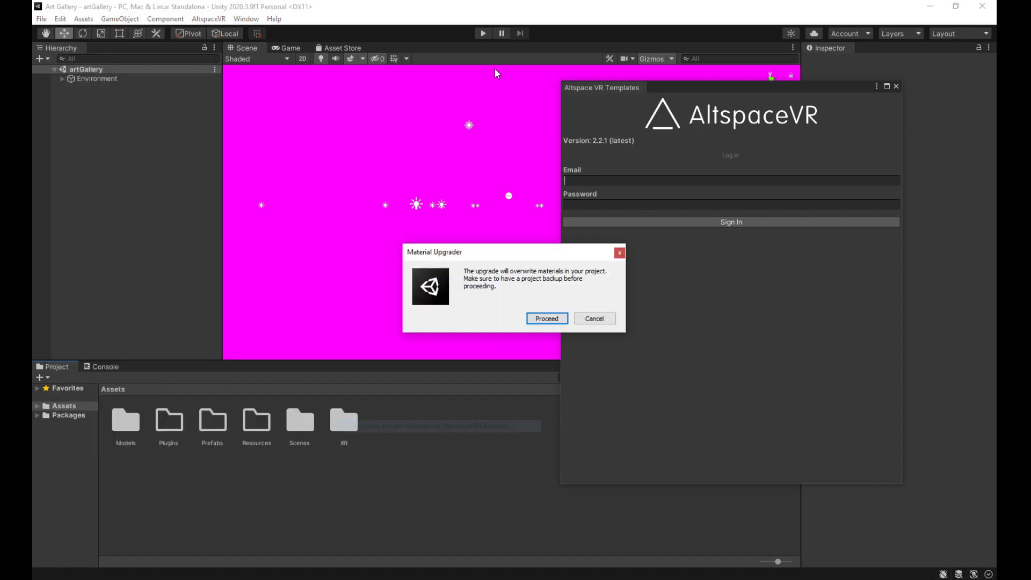
click(558, 317)
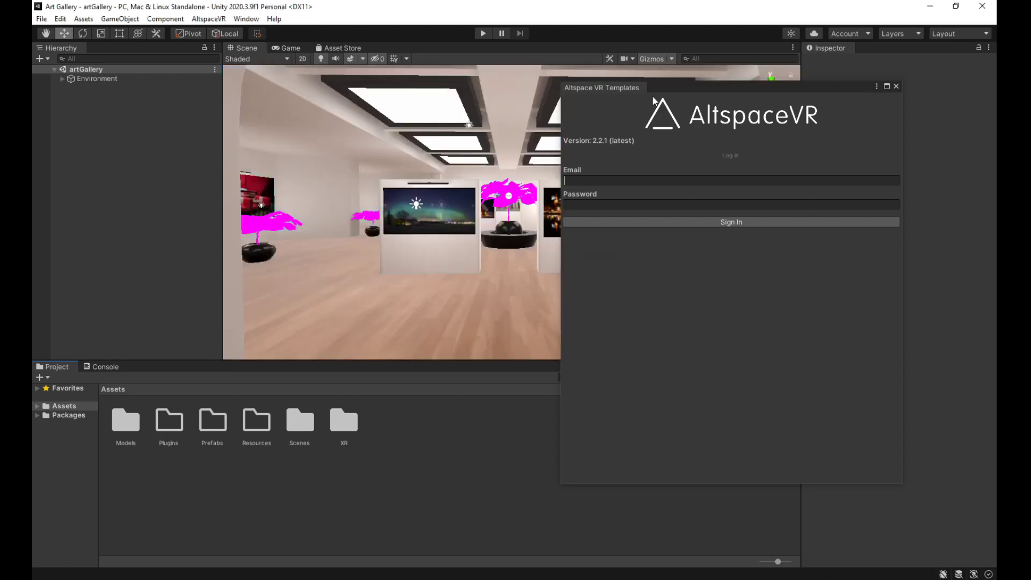
Step: Select a potted plant with magenta leaves in the scene and filter the hierarchy by "plant"
drag(668, 92, 876, 226)
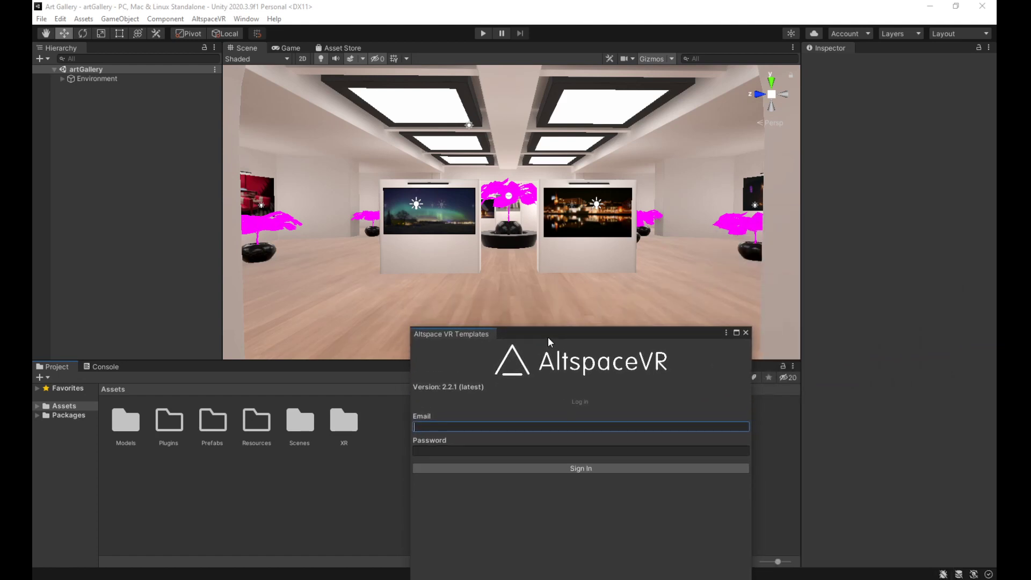
click(748, 227)
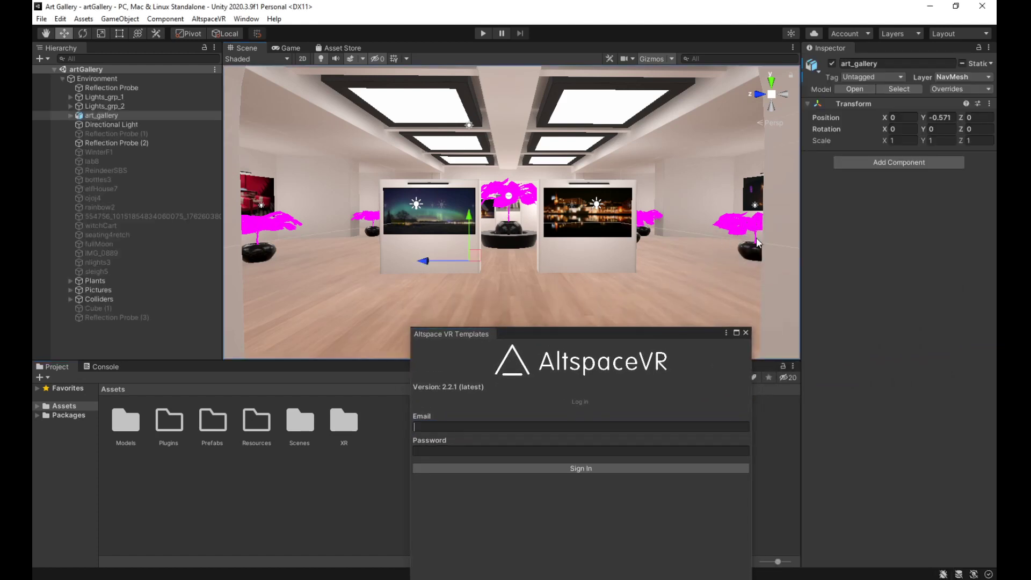
alt+drag(300, 216, 370, 230)
scroll(370, 230, up, 8)
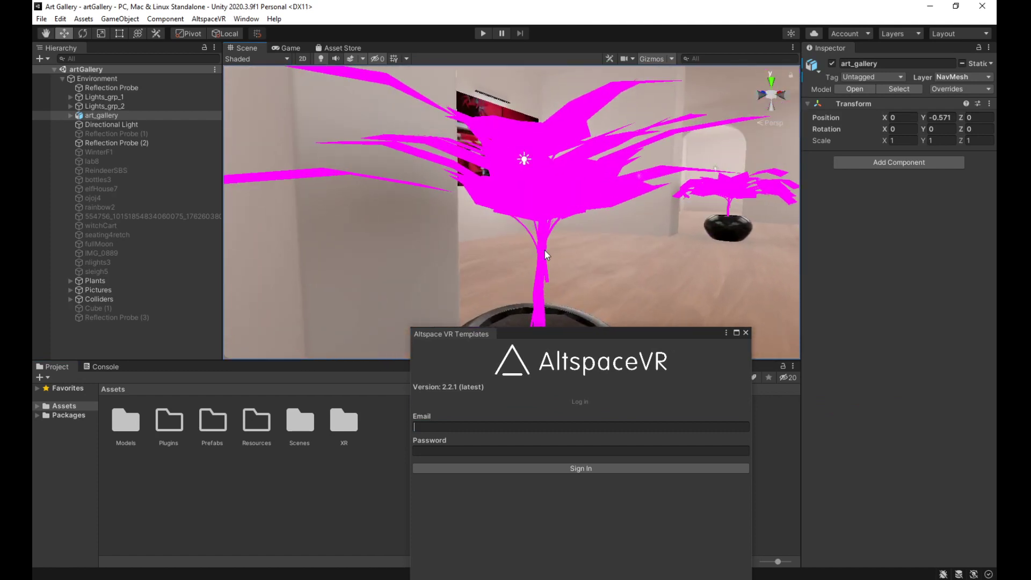
click(546, 255)
click(172, 60)
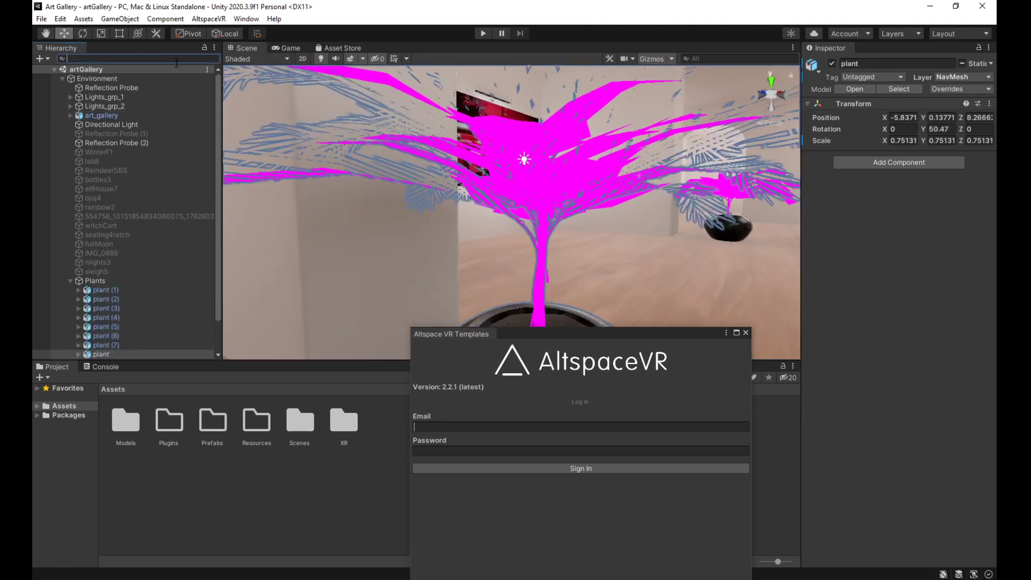
text(plant)
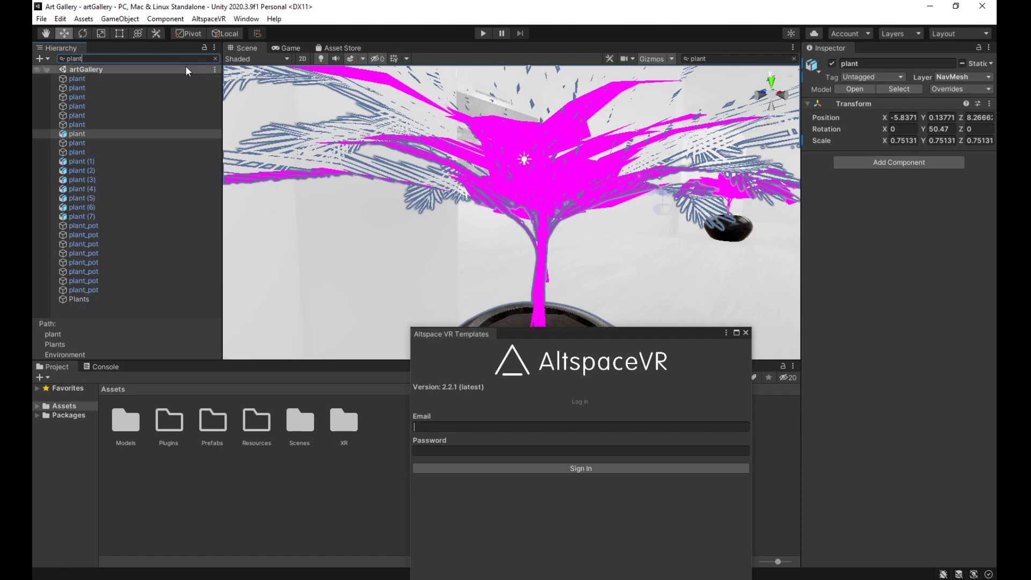
Step: Deactivate every plant object from the first plant through plant (7), then clear the hierarchy's "plant" filter
click(113, 81)
shift+click(108, 215)
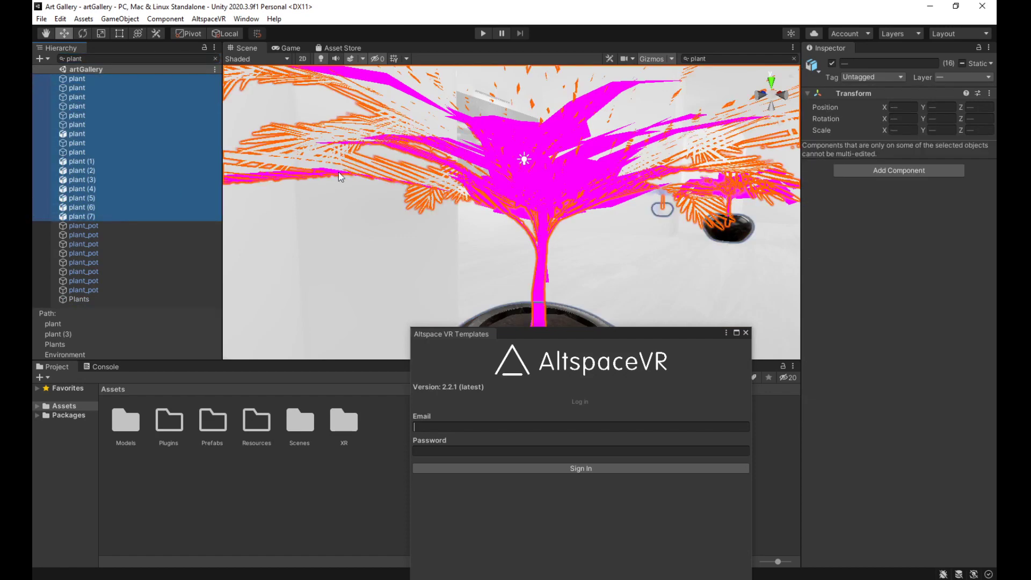
click(832, 63)
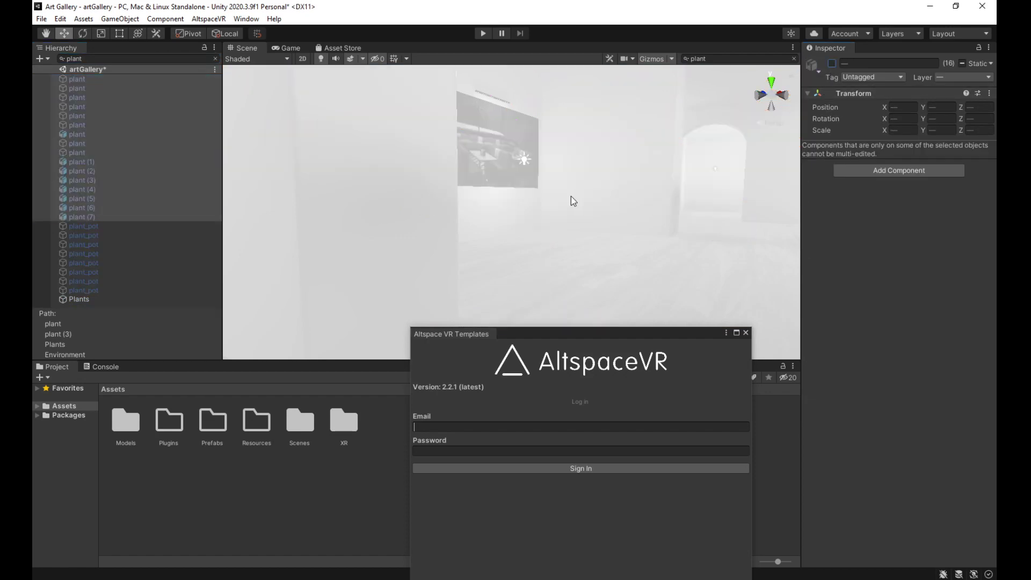
click(215, 58)
right_drag(410, 177, 54, 170)
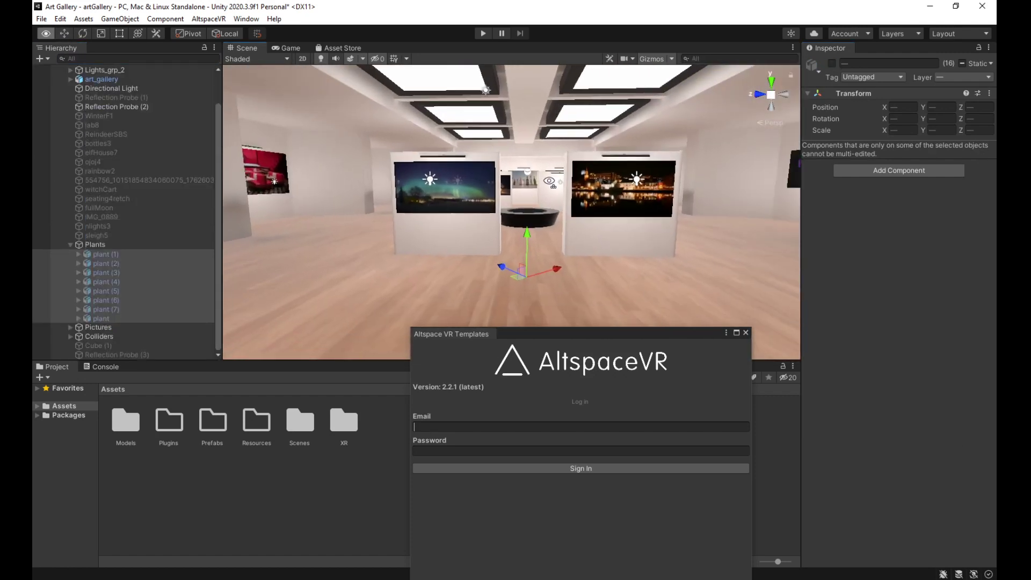
key(w)
right_drag(559, 172, 559, 172)
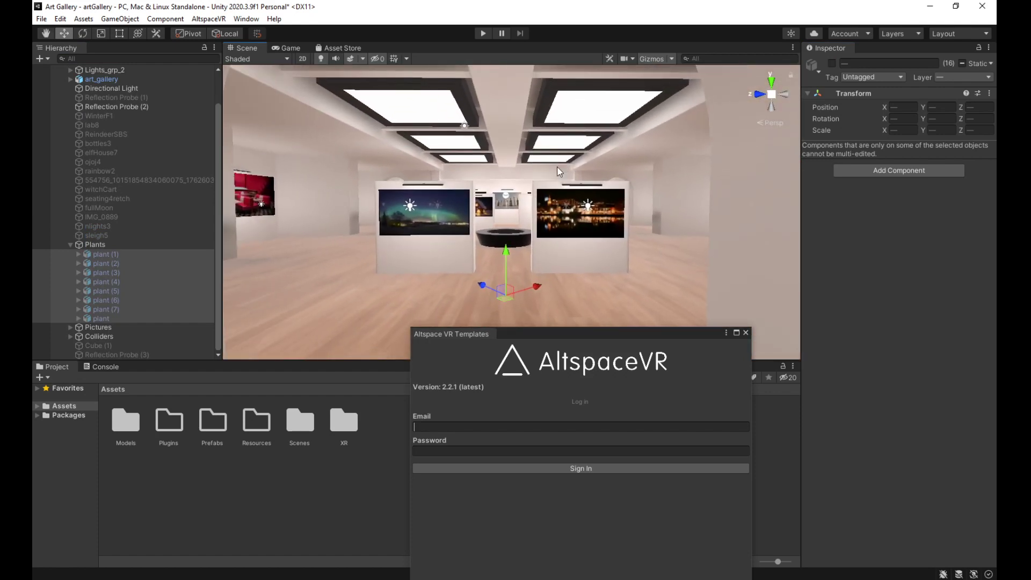
Step: Reposition the AltspaceVR Templates window over the scene and sign in to the AltspaceVR account
drag(572, 332, 708, 375)
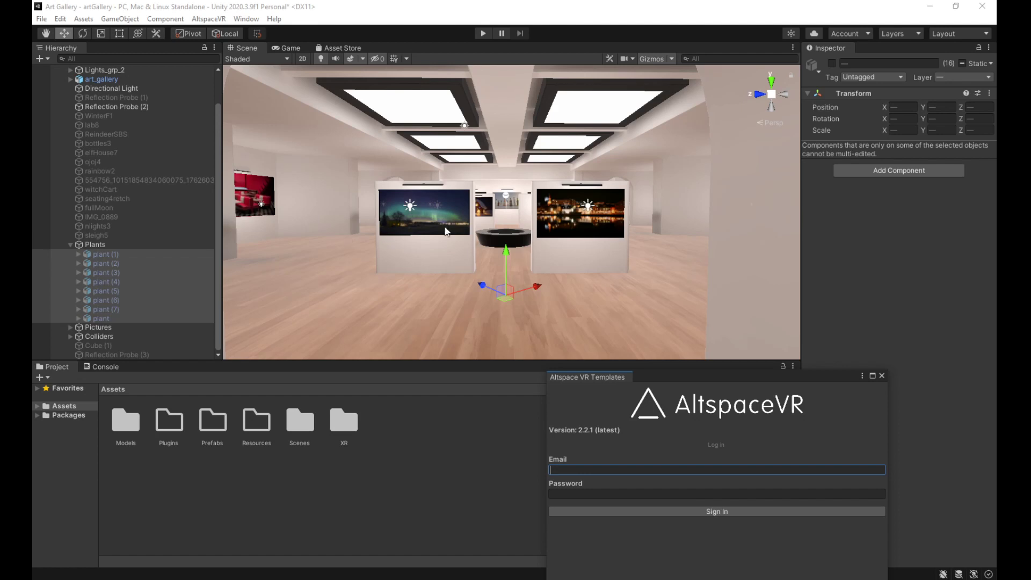
mouse_move(546, 256)
right_down()
mouse_move(529, 277)
mouse_move(547, 266)
right_up()
key(s)
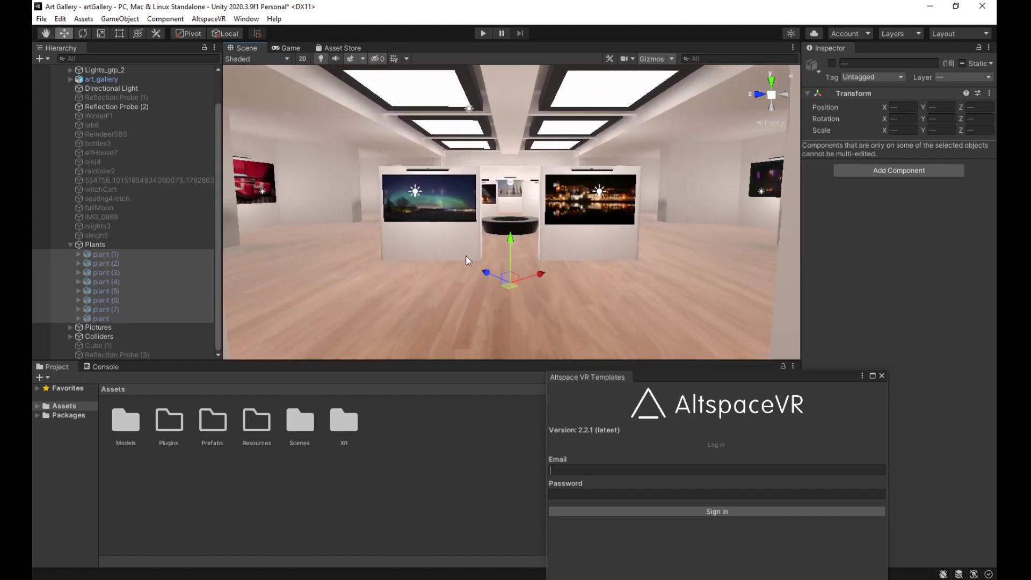
drag(673, 379, 655, 118)
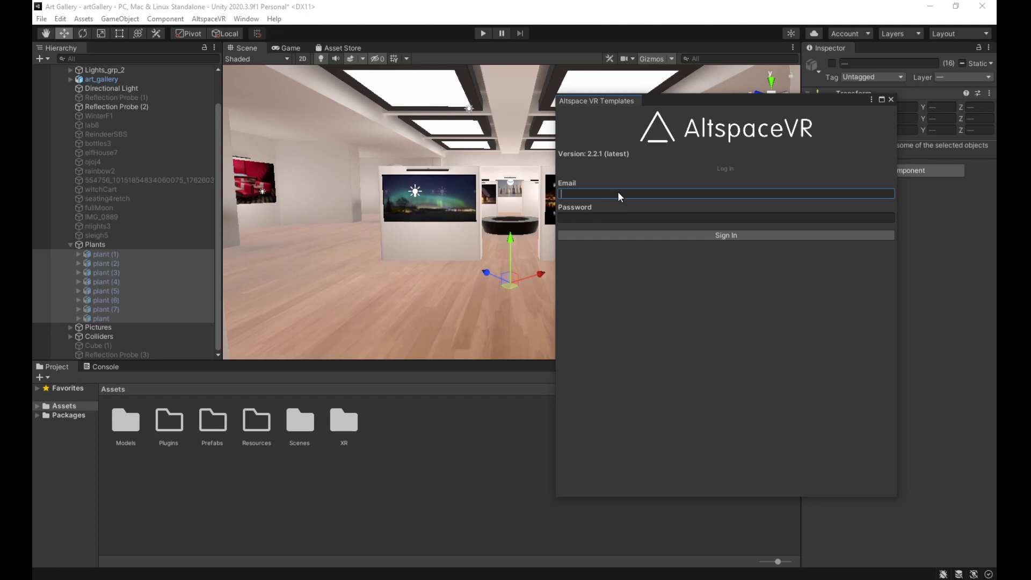
click(619, 237)
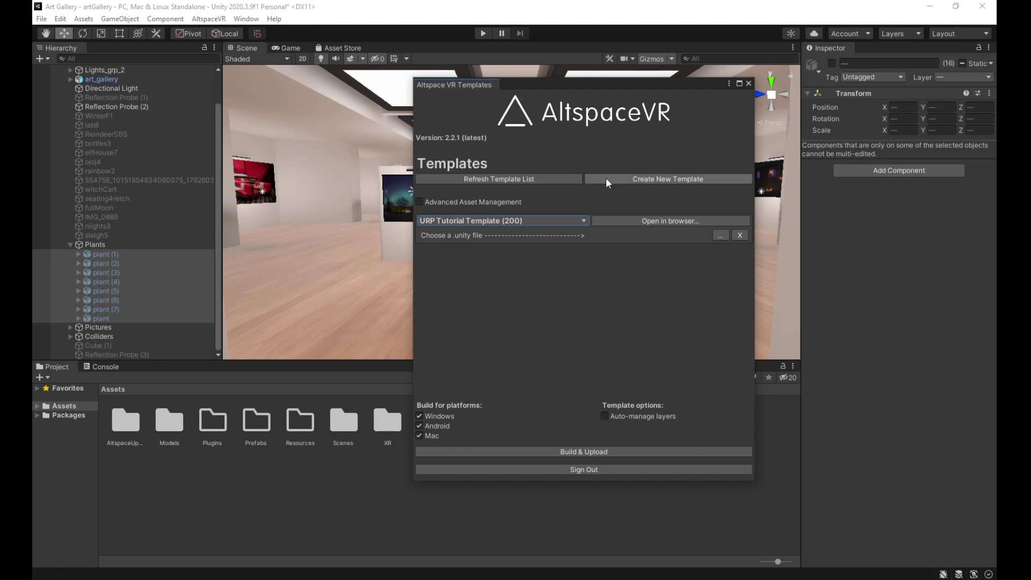
Step: Keep URP Tutorial Template (200) as the template and assign it artGallery.unity from the project's Assets/Scenes folder
drag(546, 85, 540, 94)
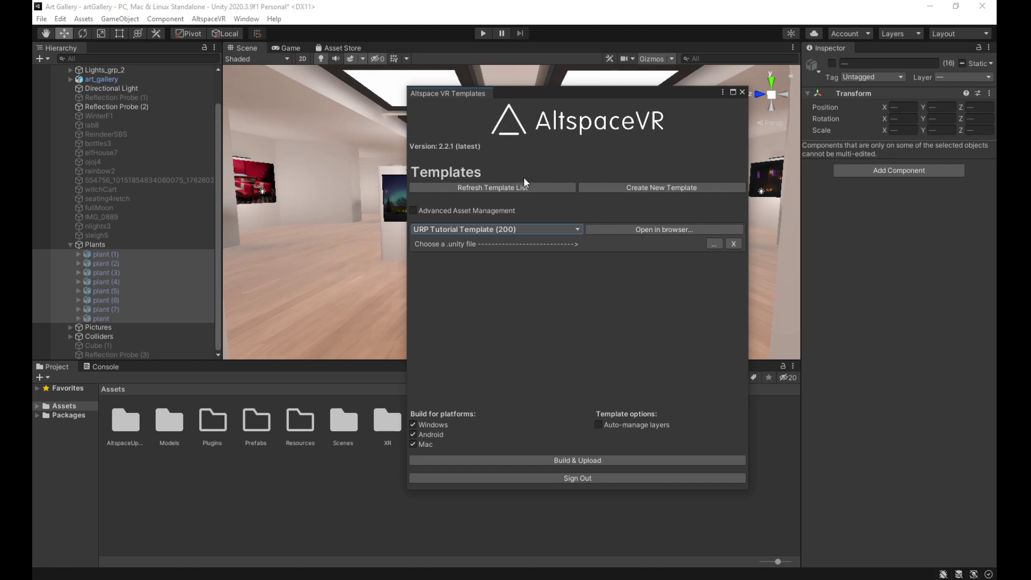
click(508, 229)
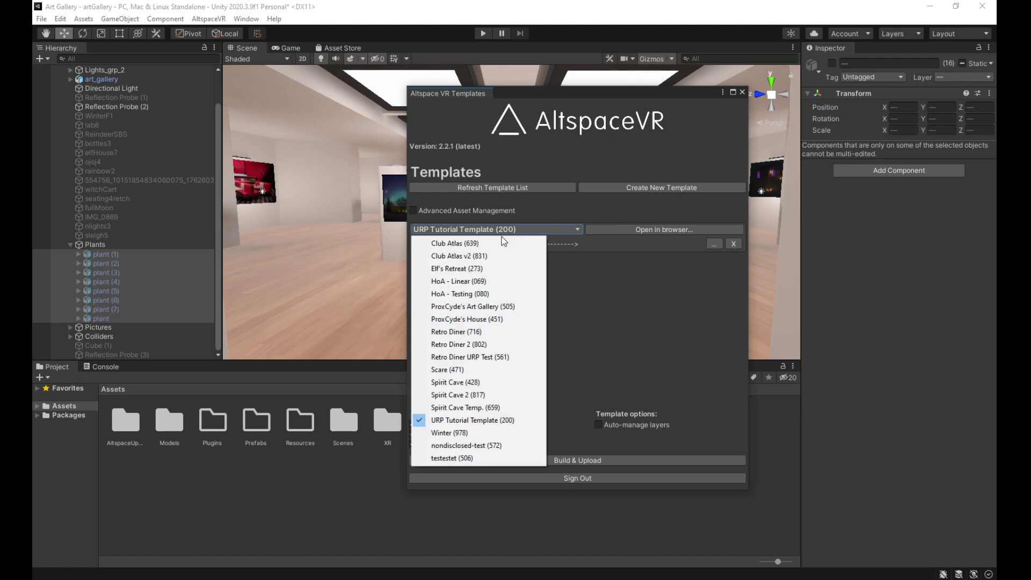
click(669, 372)
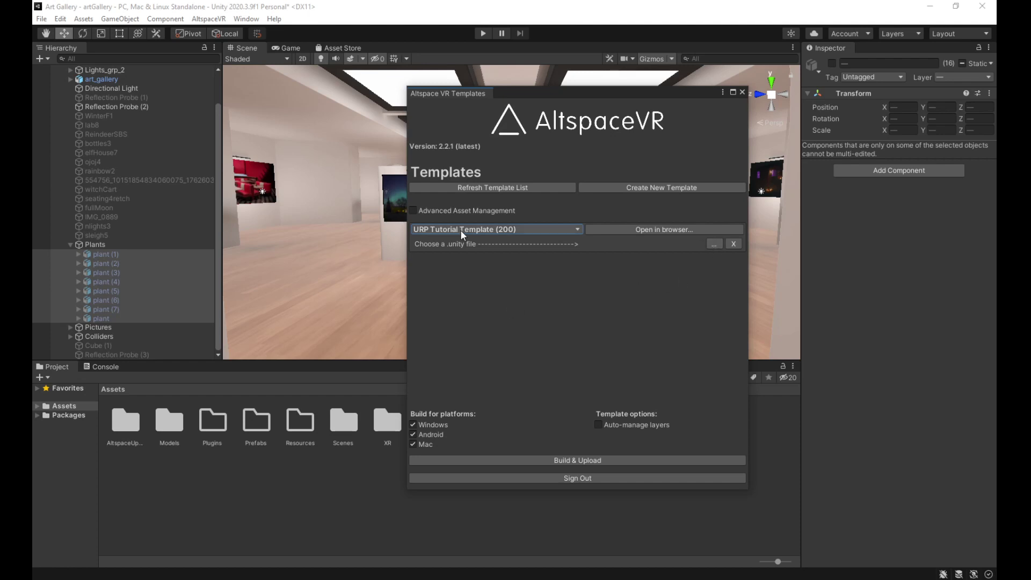
click(714, 244)
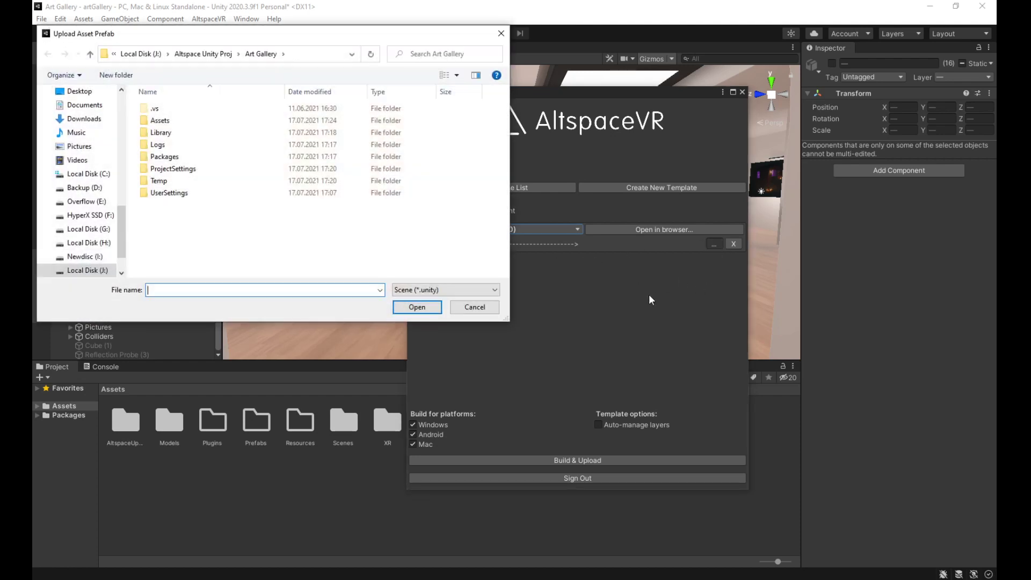
double_click(189, 121)
double_click(187, 169)
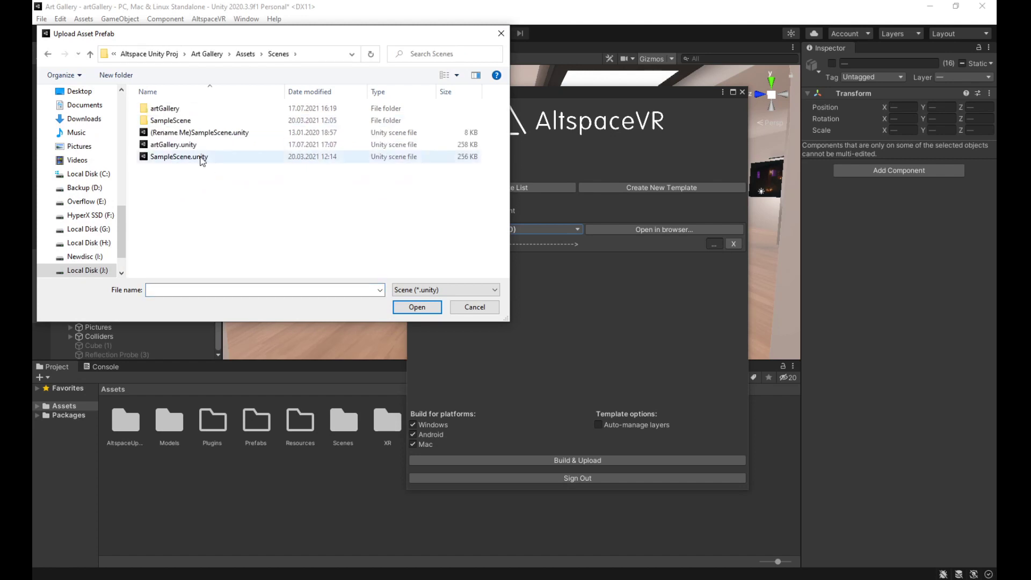
double_click(187, 148)
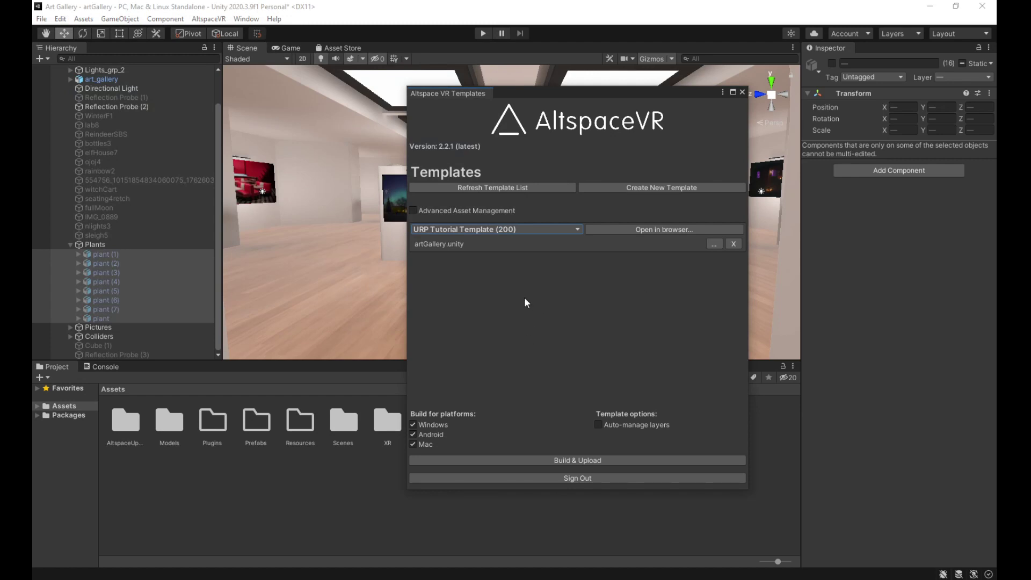
Step: Turn on Advanced Asset Management with Windows, Android and Mac all enabled as build platforms
click(453, 212)
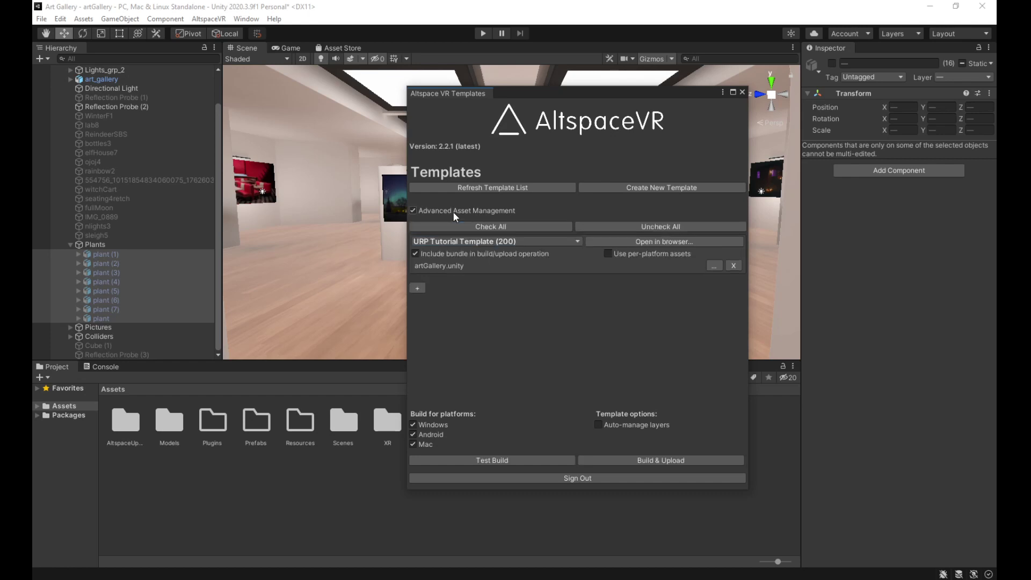
click(453, 212)
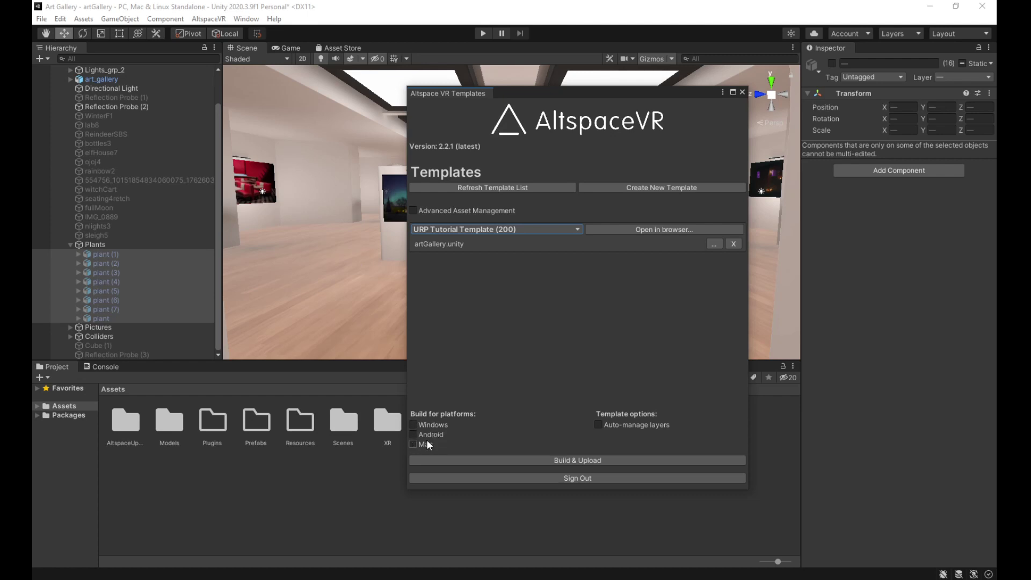
click(433, 425)
click(449, 209)
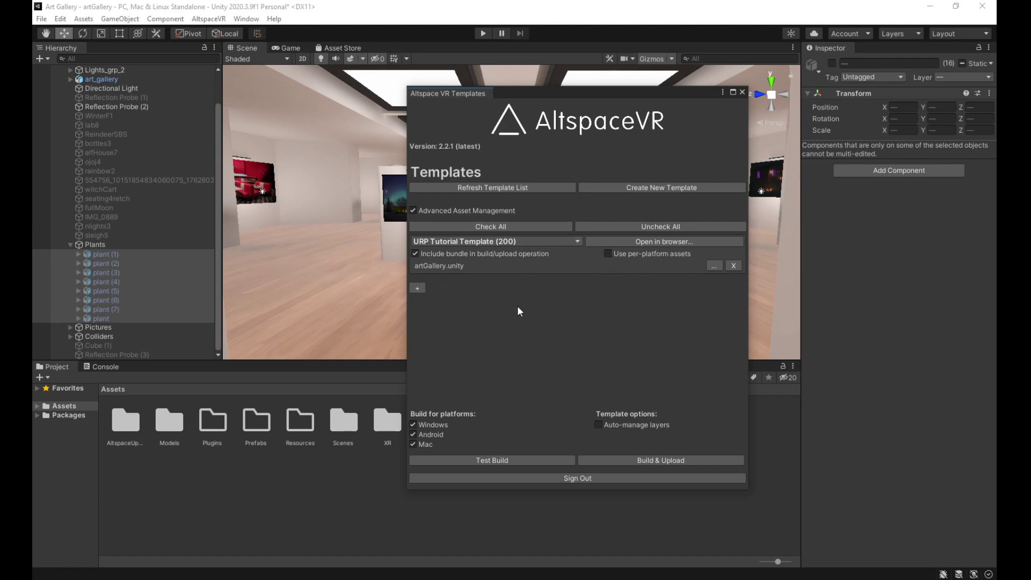
Step: Enable per-platform assets for URP Tutorial Template (200) and limit artGallery.unity to Android
click(610, 253)
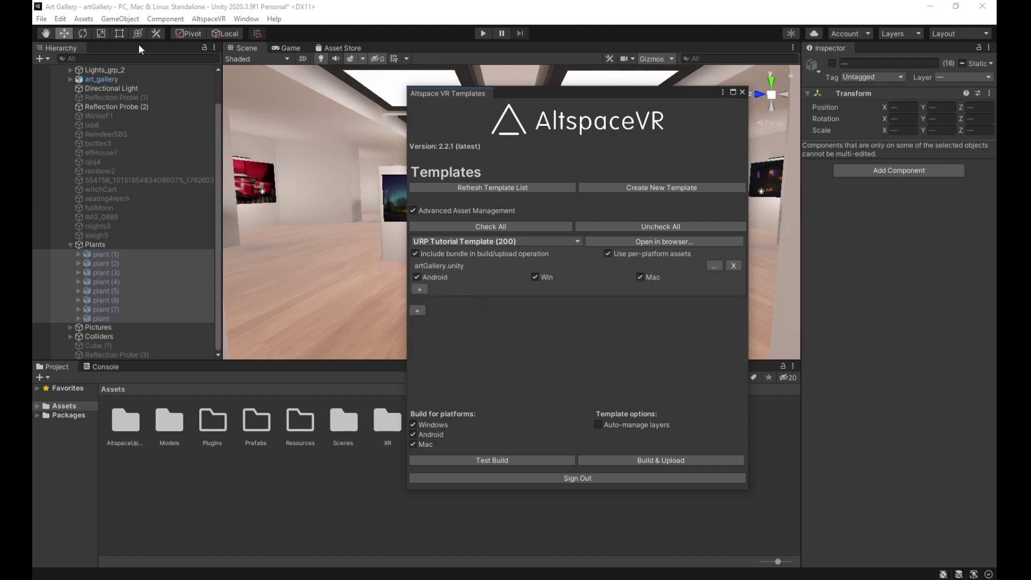
mouse_move(376, 231)
right_down()
mouse_move(368, 248)
mouse_move(378, 244)
right_up()
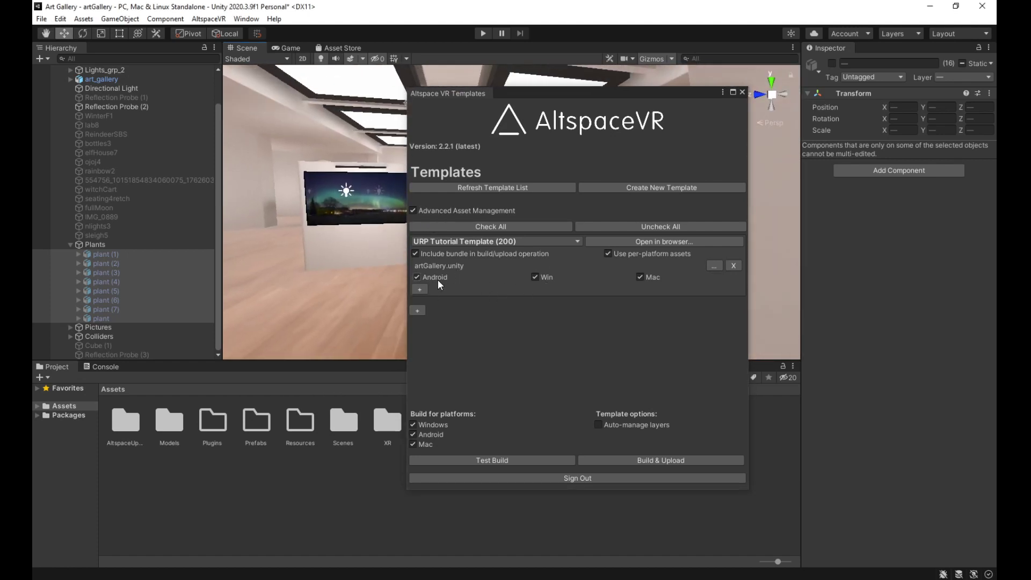
click(535, 277)
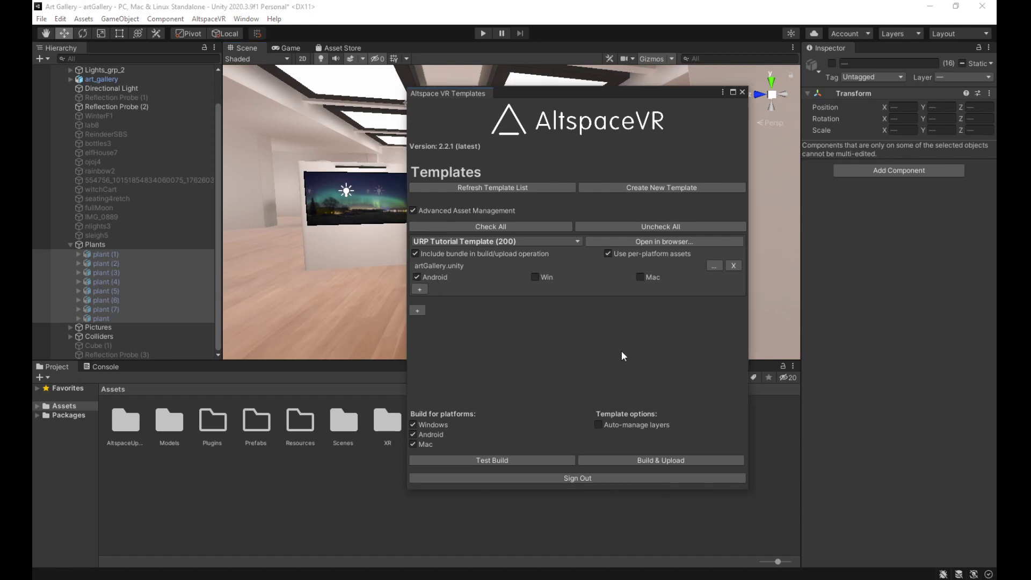
Step: Add a second template entry for Club Atlas (639) and assign it SampleScene.unity from Assets/Scenes
scroll(398, 314, up, 3)
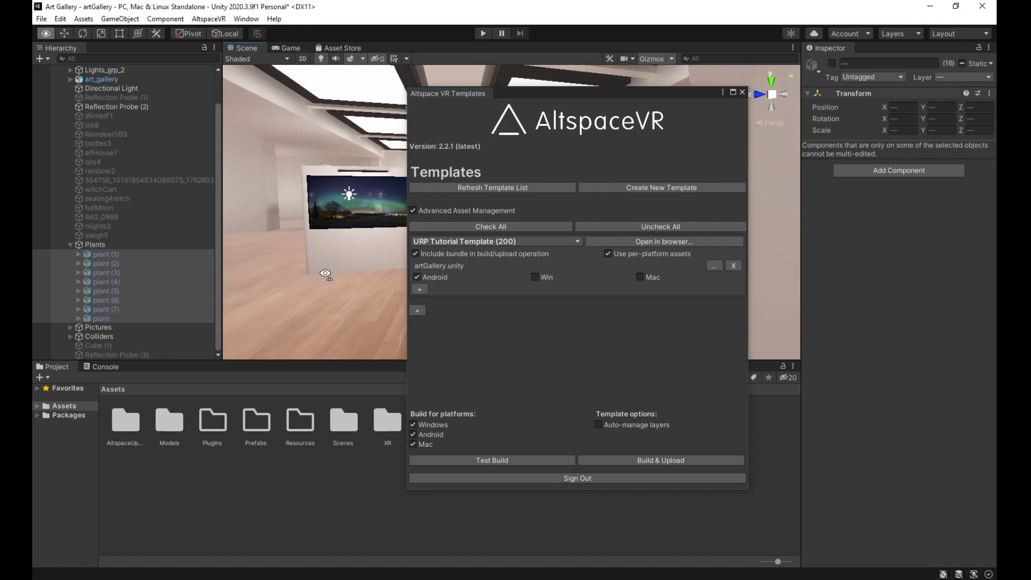
click(418, 310)
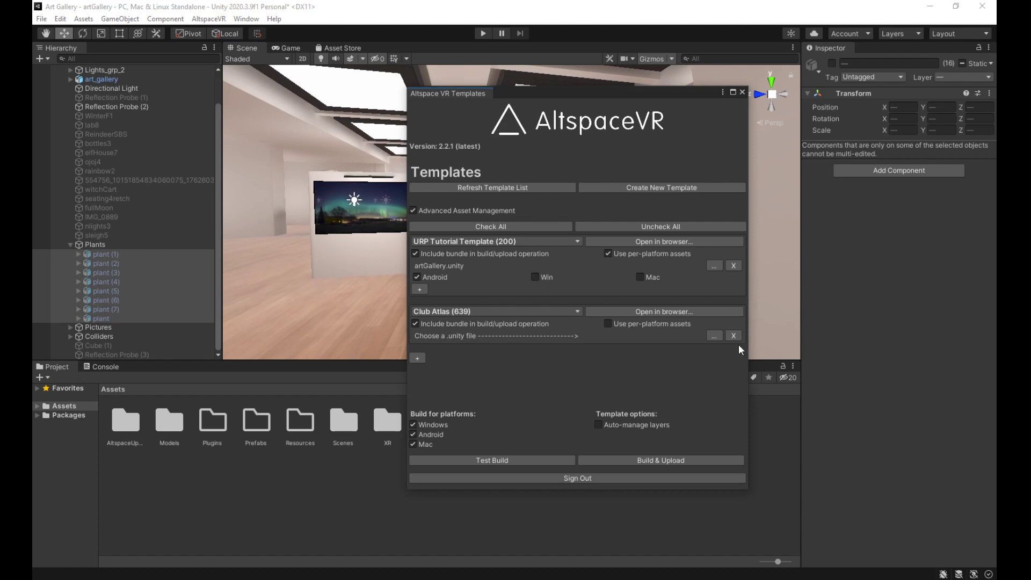
click(714, 336)
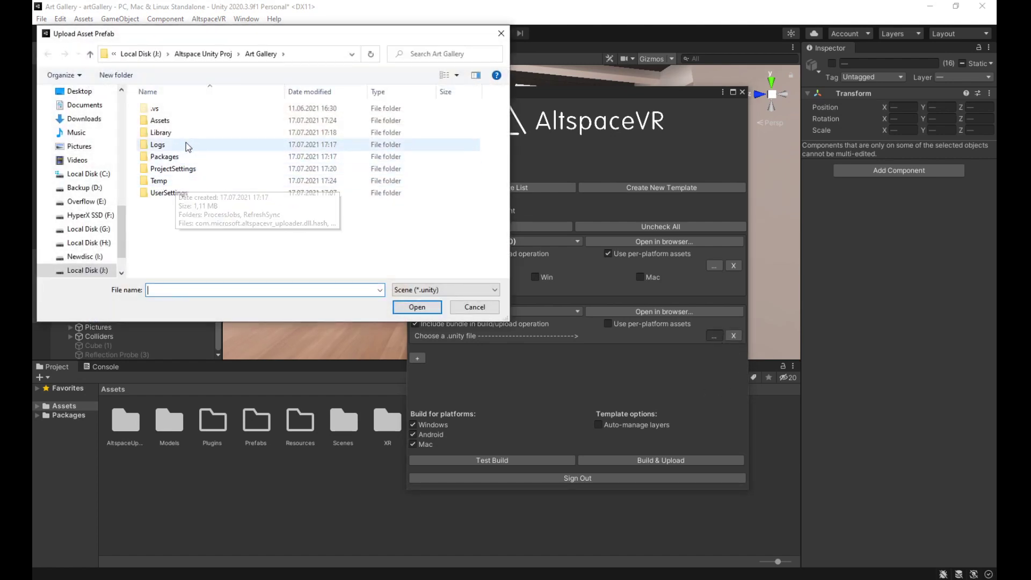
double_click(206, 121)
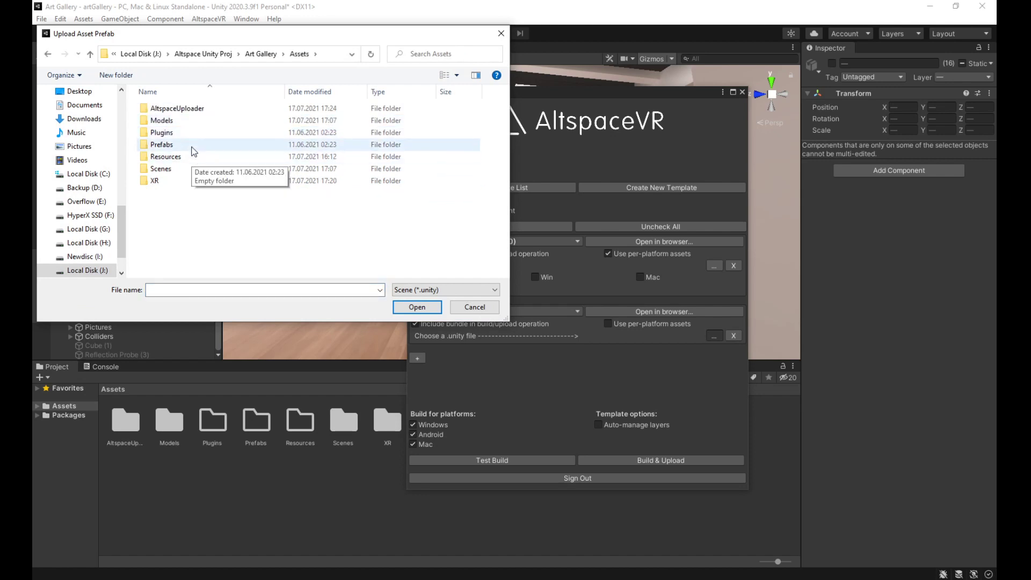
double_click(170, 168)
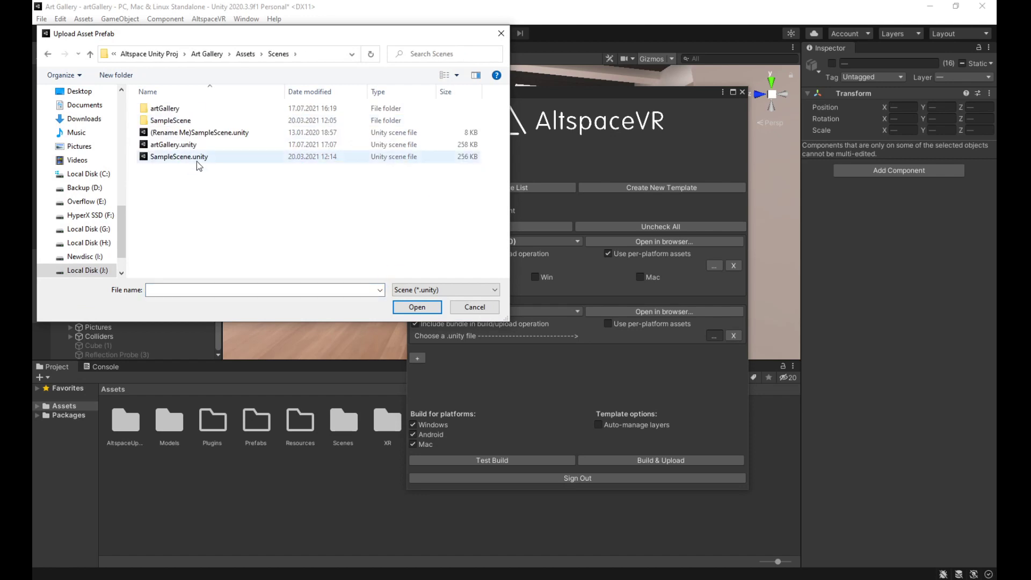
click(197, 161)
double_click(196, 157)
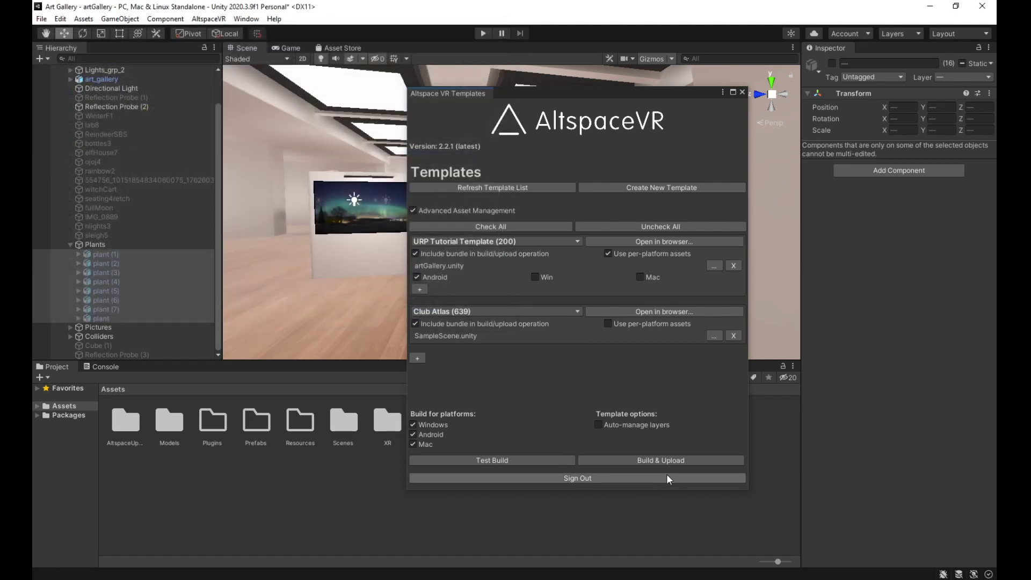
Step: Enable per-platform assets for the Club Atlas (639) entry and limit SampleScene.unity to Win and Mac
click(624, 324)
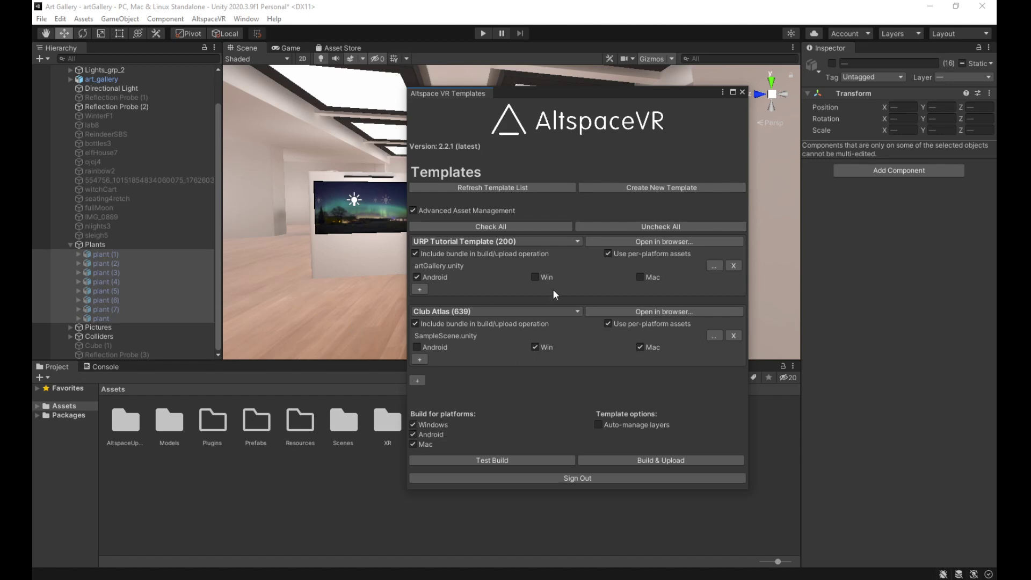
click(426, 440)
click(424, 425)
Step: Remove the Club Atlas (639) entry's scene and clear the console error, returning to the project assets
click(733, 336)
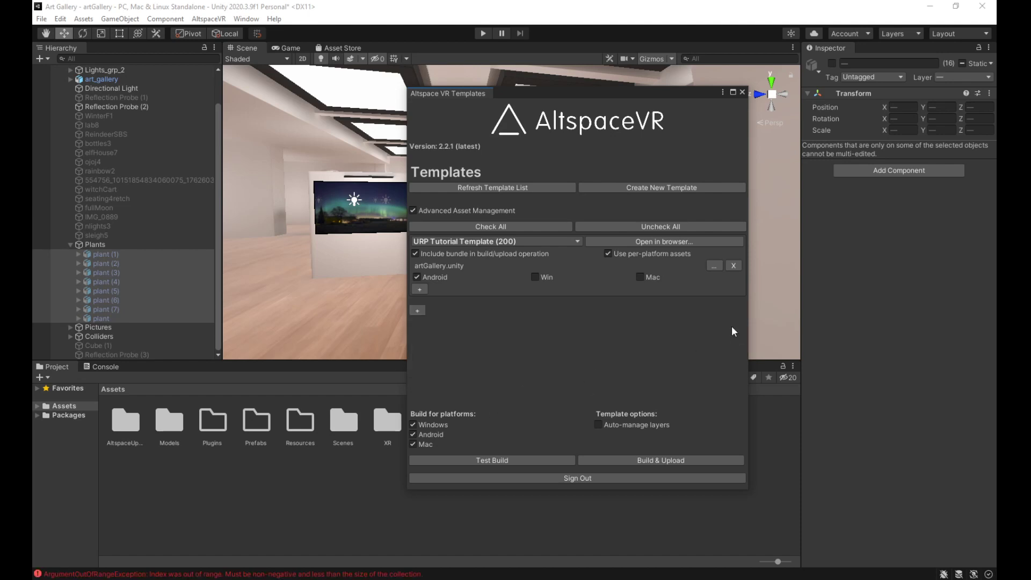
click(110, 368)
click(131, 395)
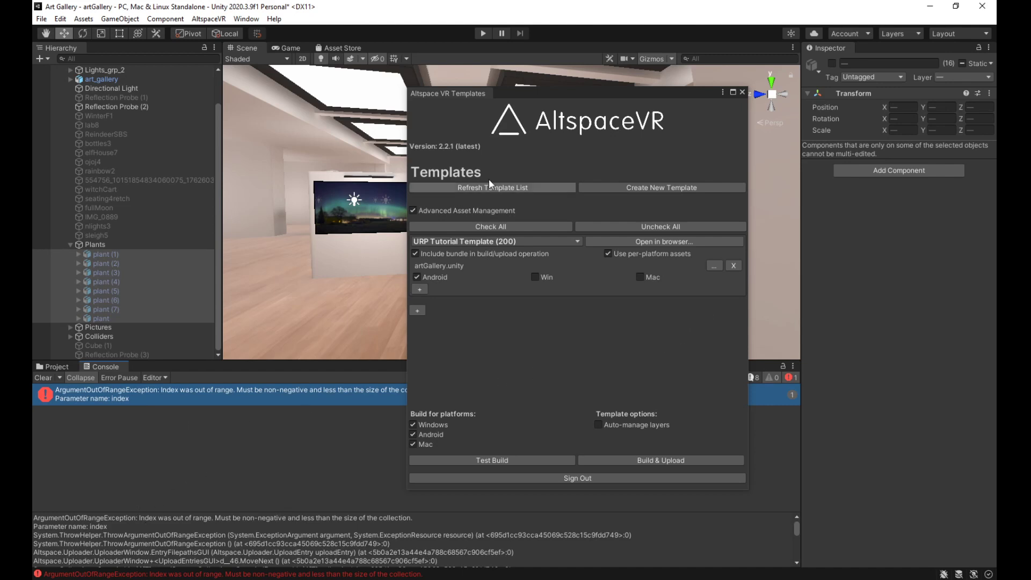
drag(561, 95, 760, 85)
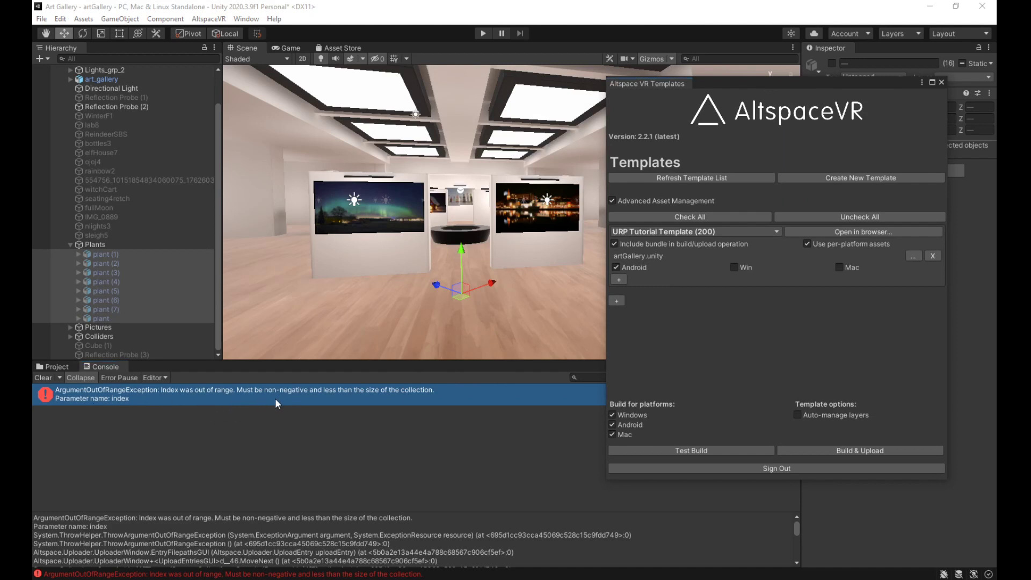
click(43, 378)
click(51, 367)
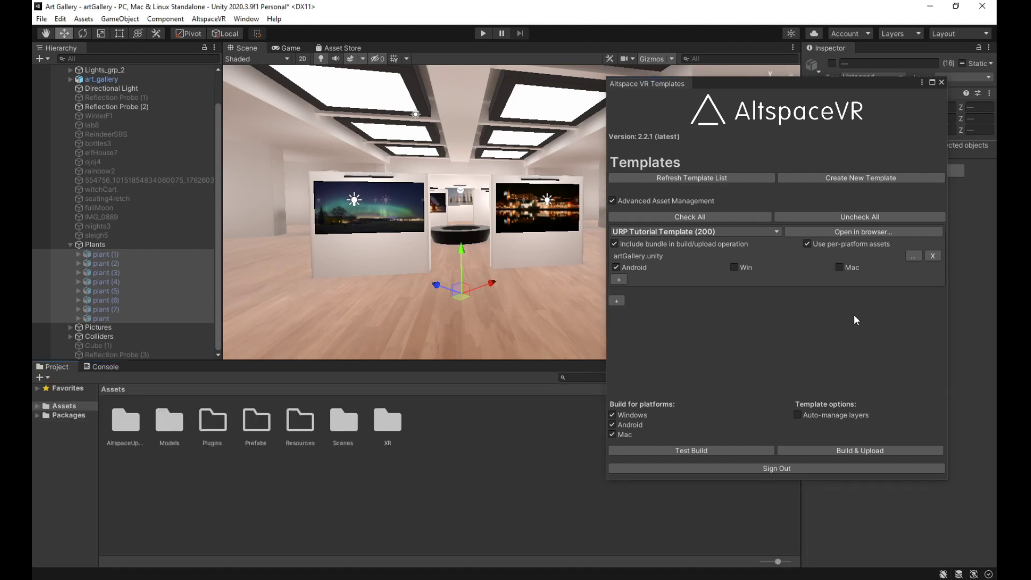
Step: Turn off per-platform assets for URP Tutorial Template (200) and leave only Windows as build platform, keeping Advanced Asset Management on
drag(755, 85, 577, 86)
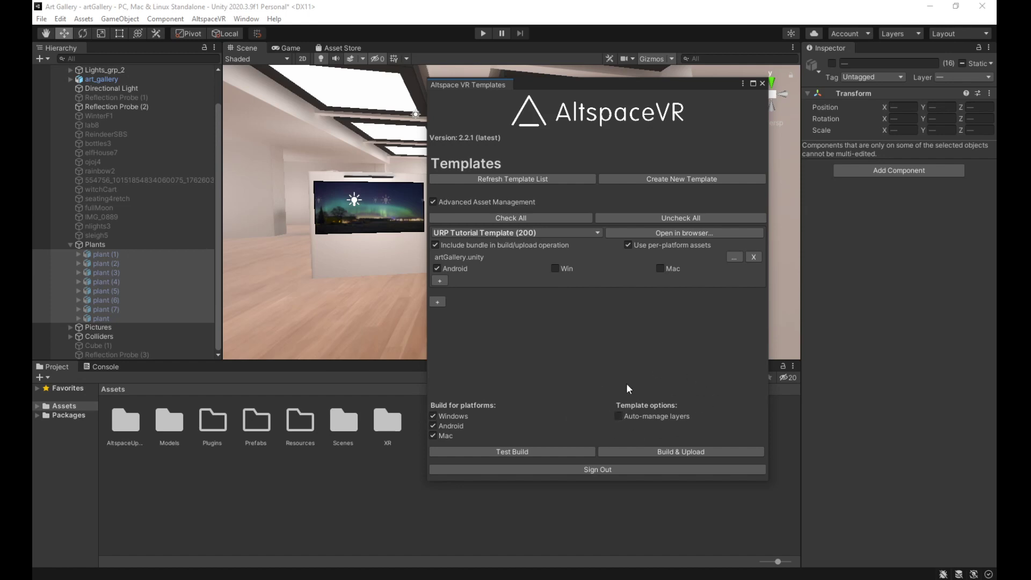
click(635, 414)
click(629, 245)
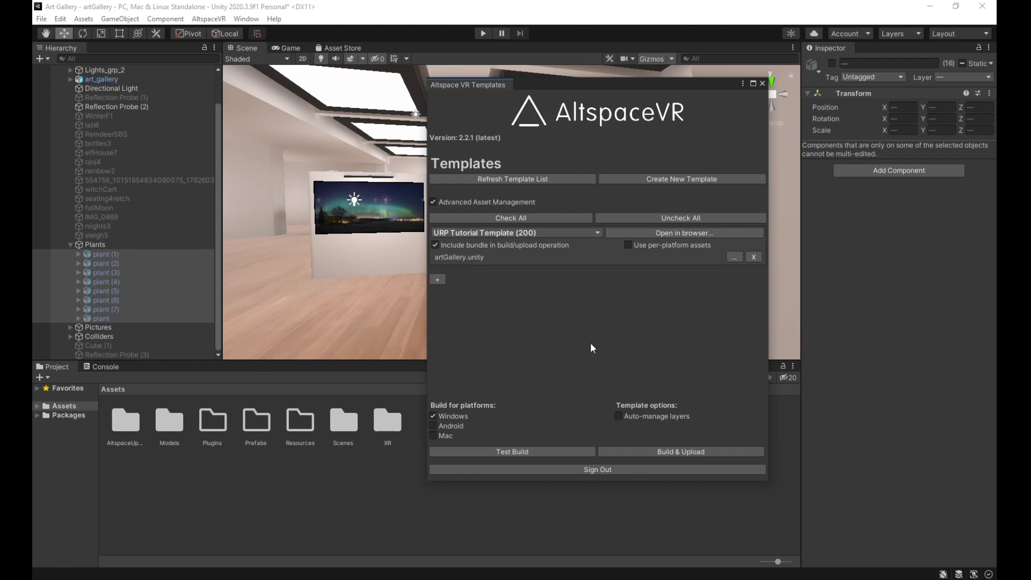
click(472, 201)
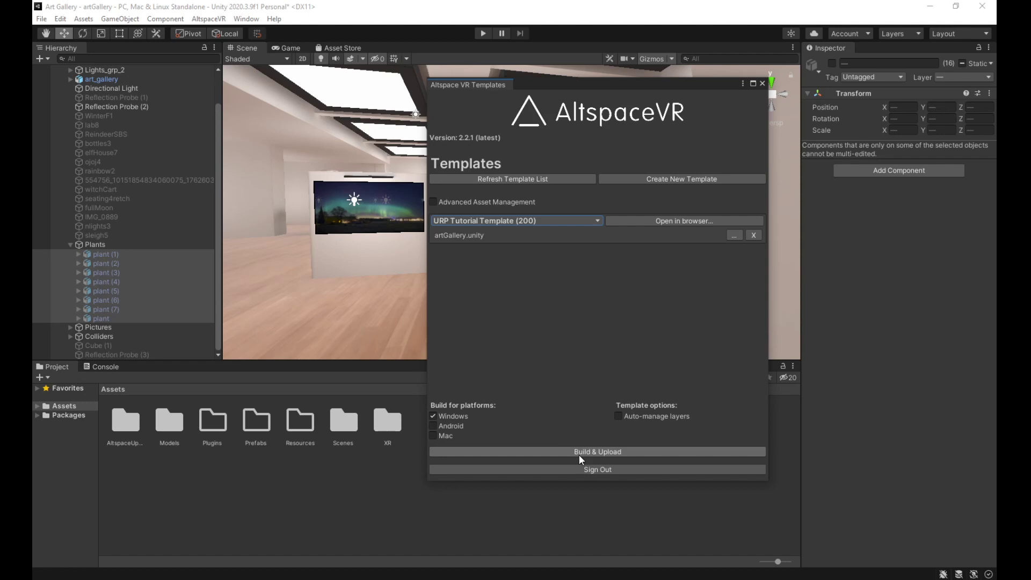
click(515, 202)
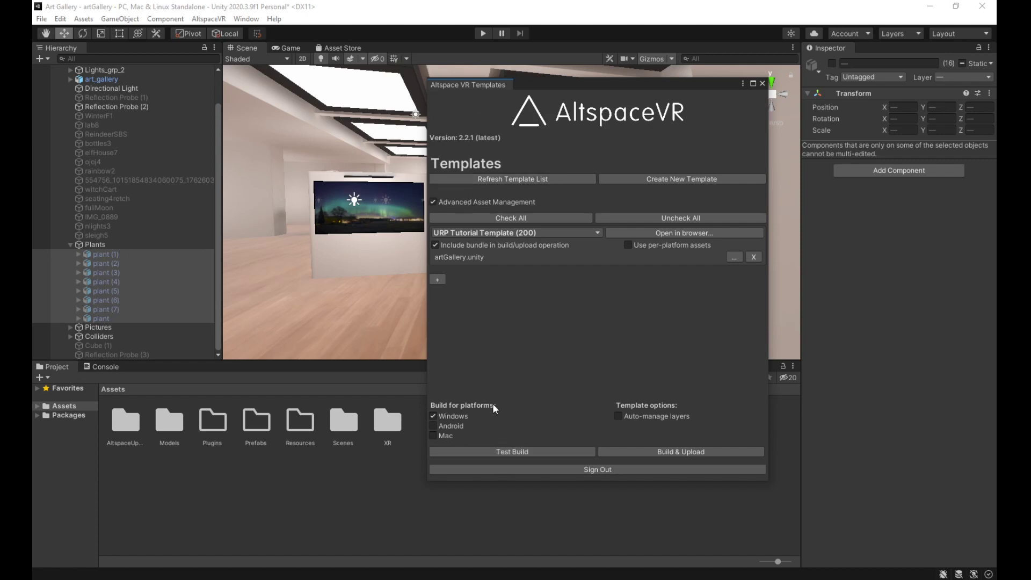
Step: Run a test build of URP Tutorial Template (200), saving the changes to artGallery.unity, and clear the console warnings
click(508, 455)
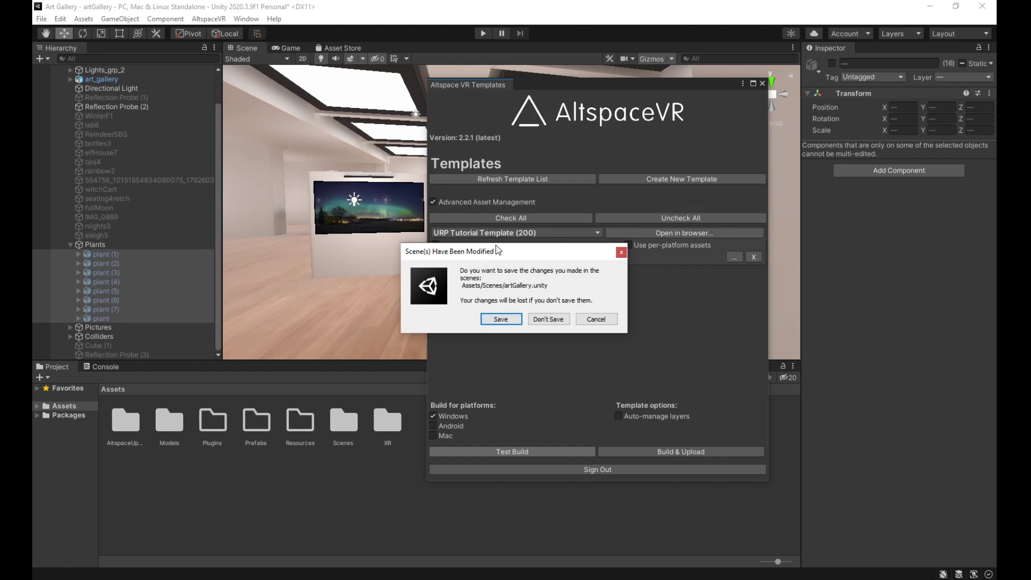
drag(496, 246, 278, 246)
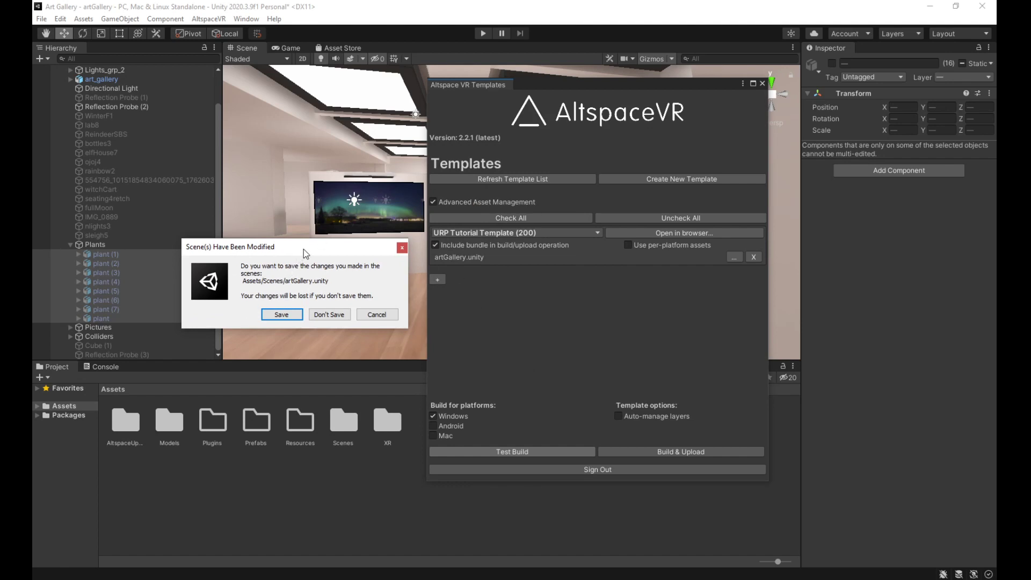
drag(309, 252, 306, 286)
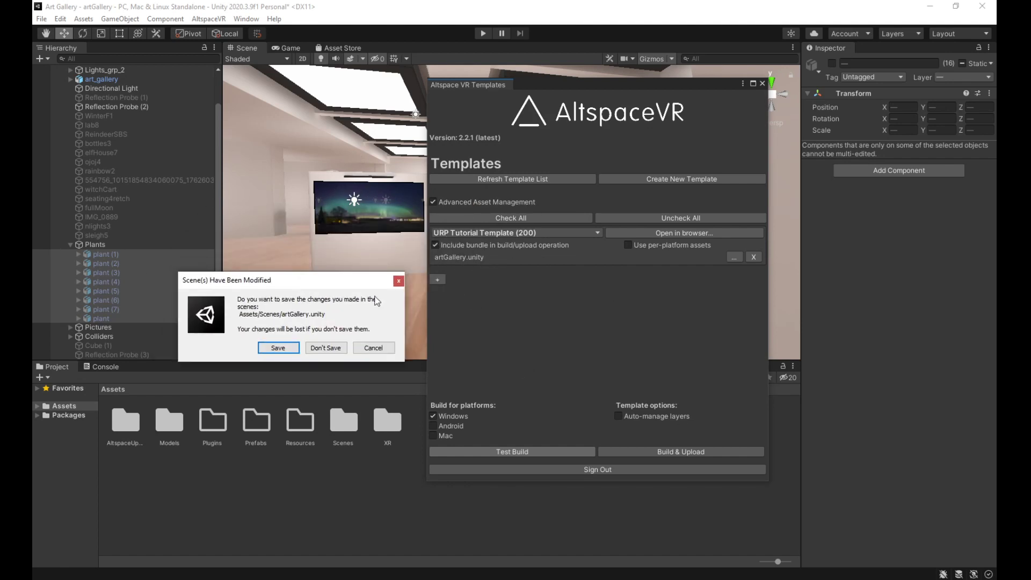
click(280, 348)
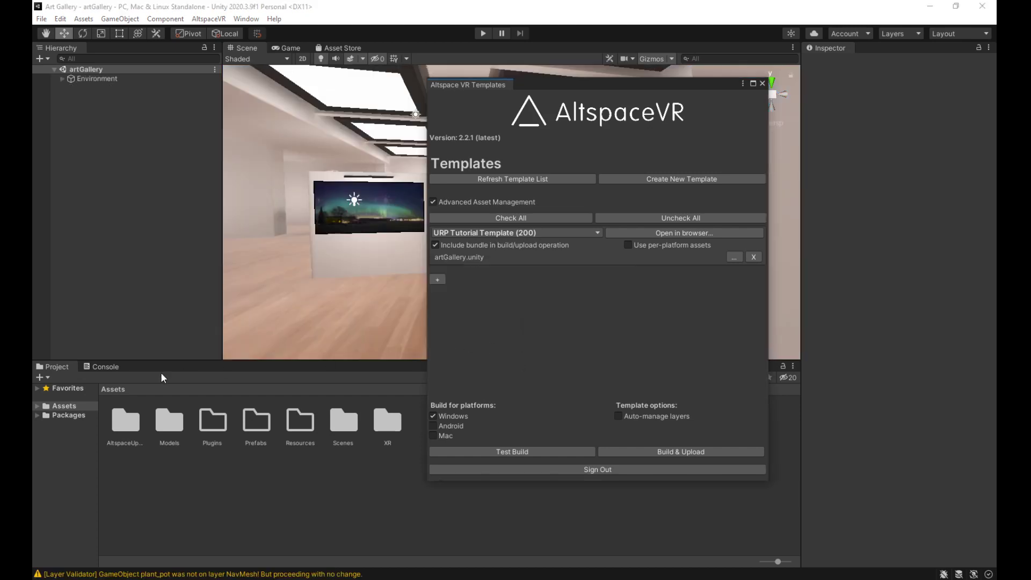
click(105, 367)
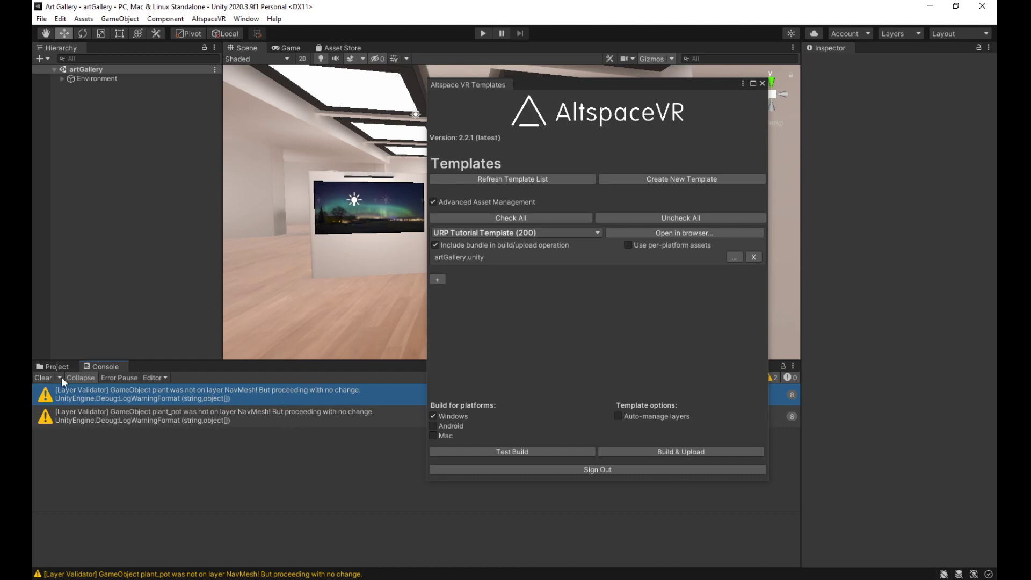
click(44, 378)
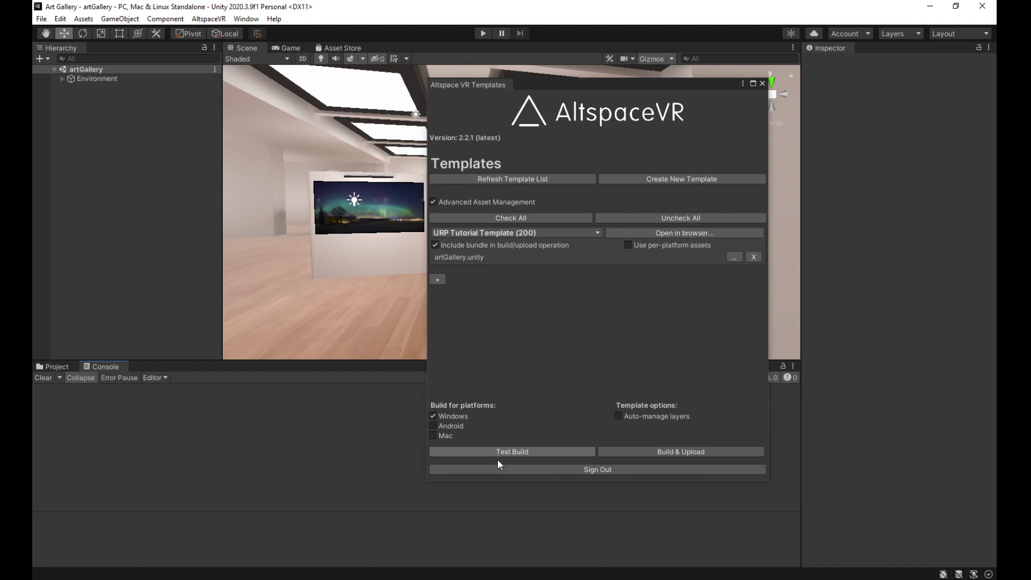
Step: Switch to File Explorer and open the Art Gallery project's Assets/AltspaceUploader/Temp/Export~ folder
click(229, 574)
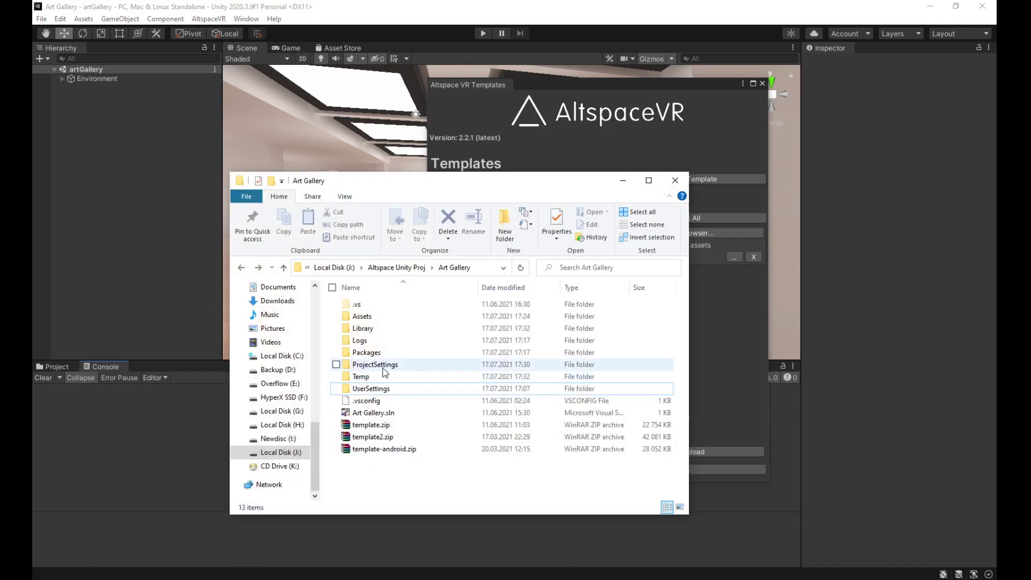
click(380, 318)
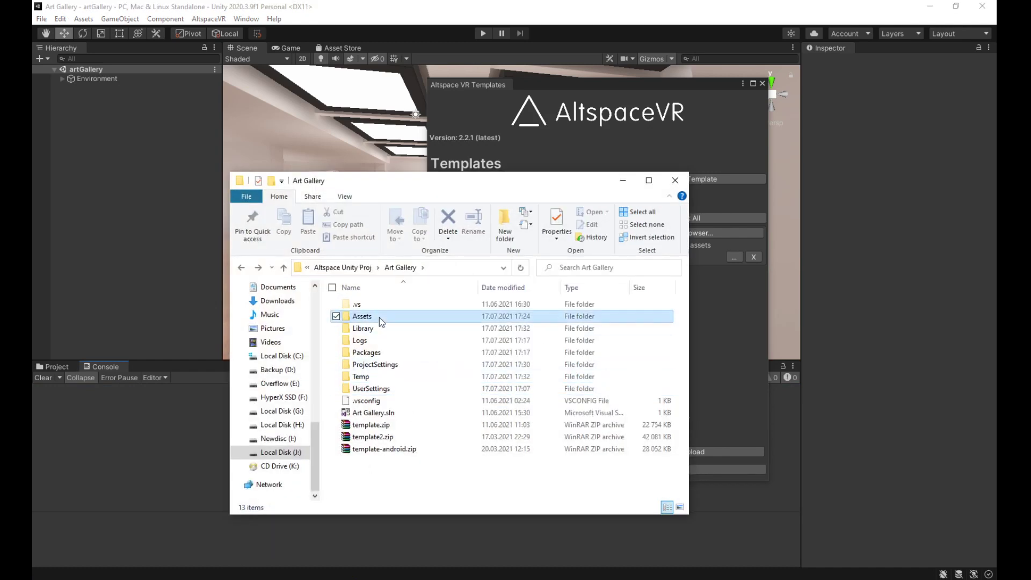
double_click(379, 318)
double_click(390, 304)
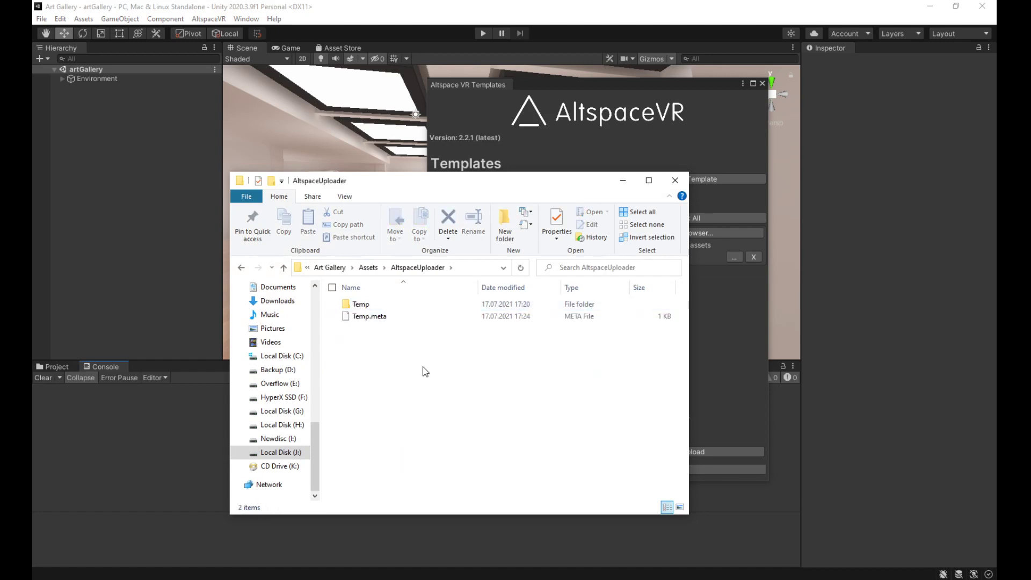
double_click(361, 304)
click(369, 317)
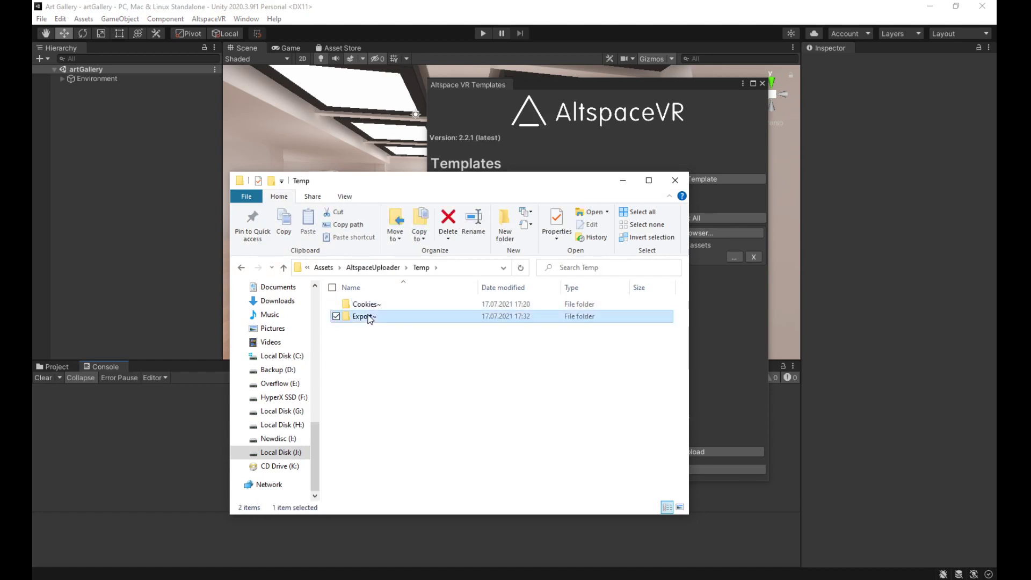
double_click(370, 317)
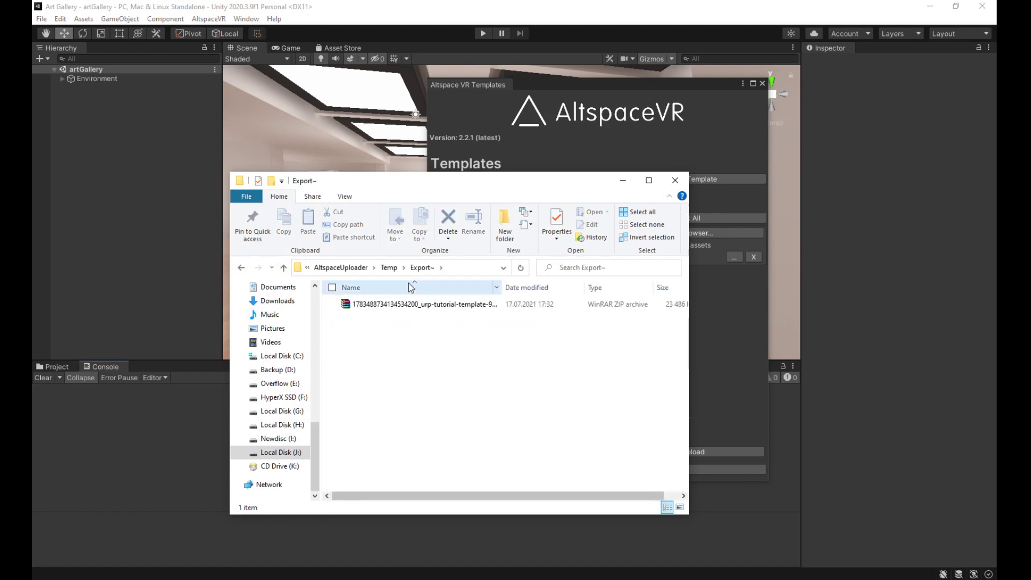
Step: Check the file size and details of the exported template ZIP archive, and return to Unity
click(410, 307)
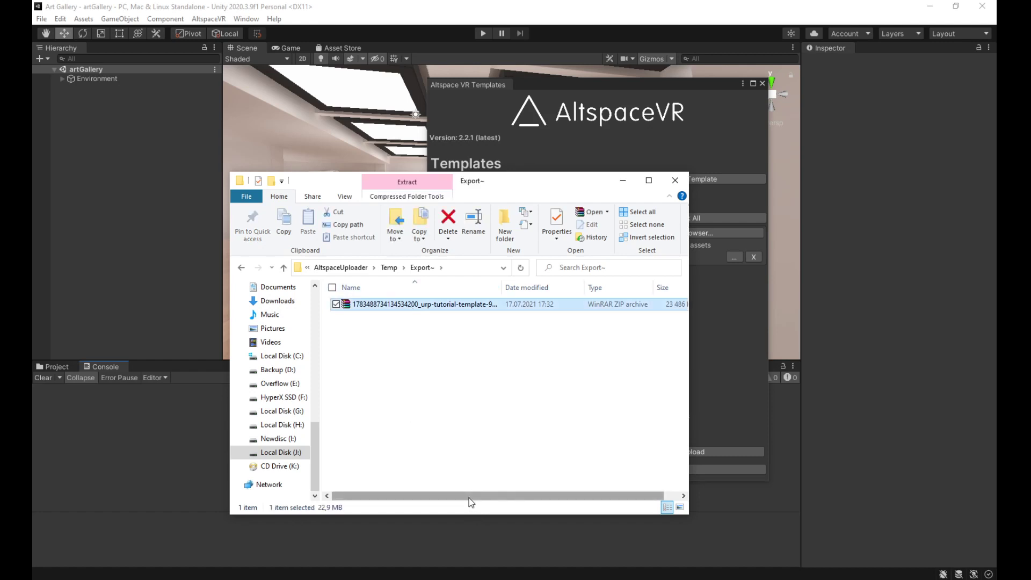
drag(469, 498, 486, 497)
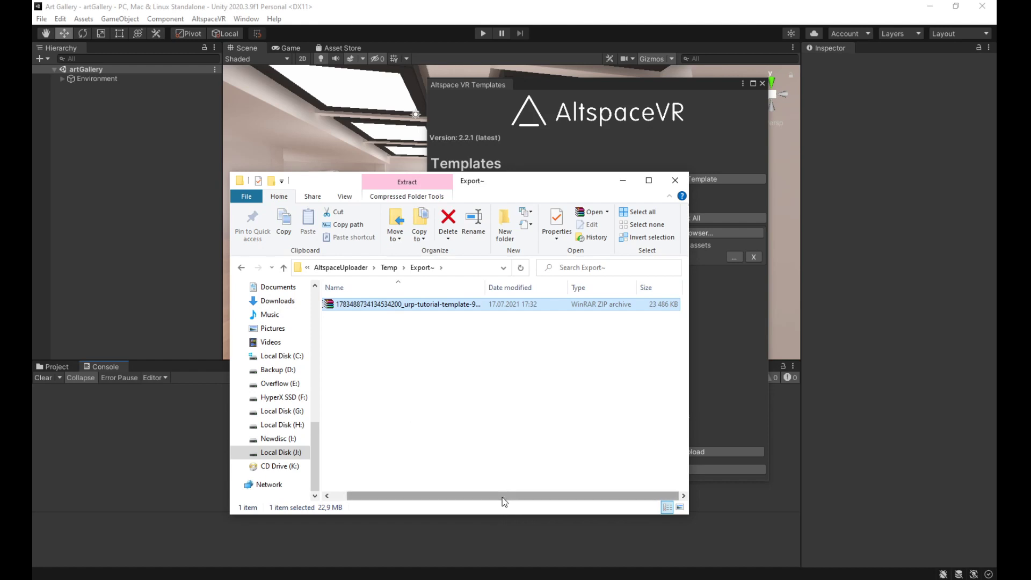
drag(505, 501, 490, 502)
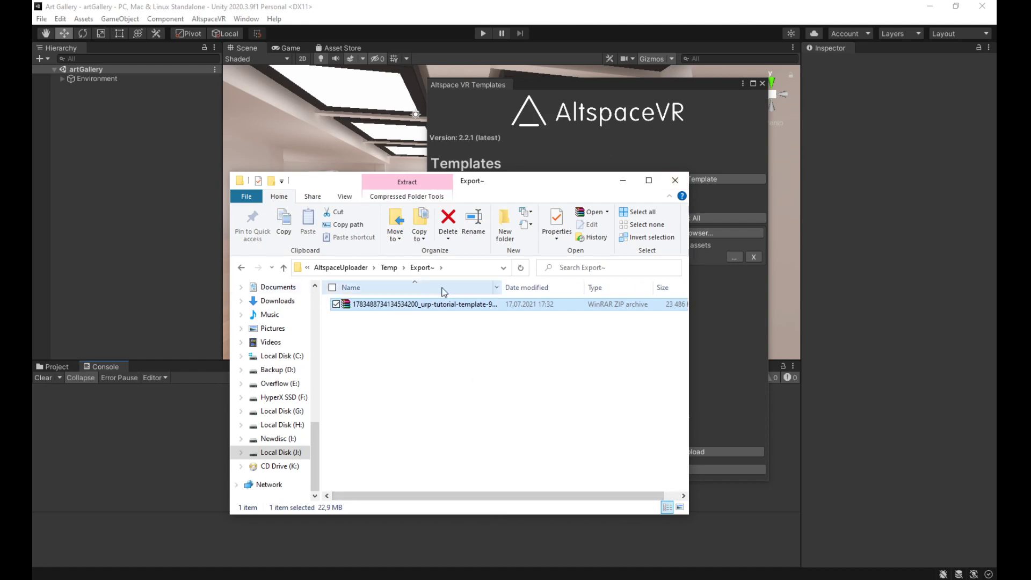
click(624, 182)
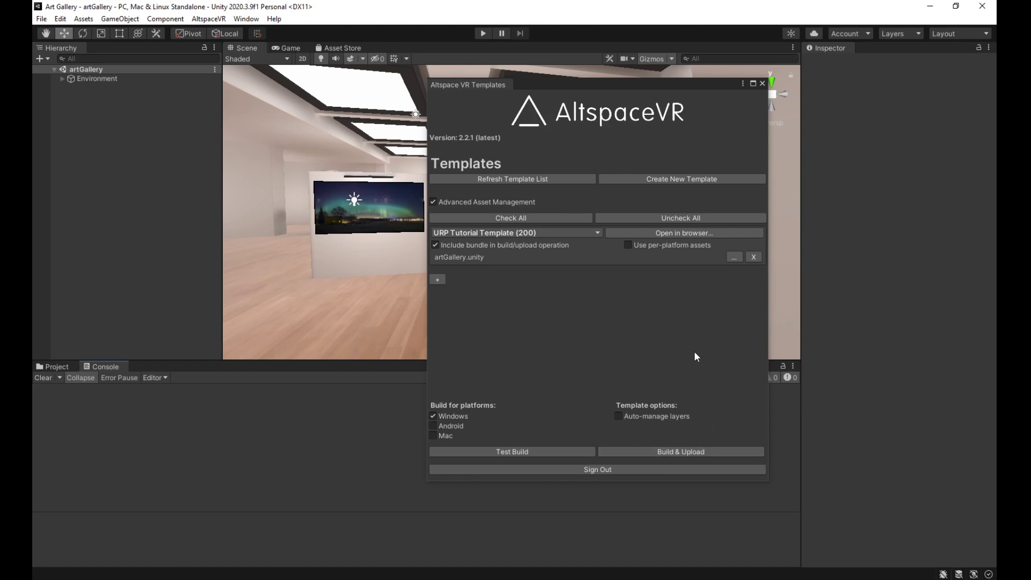
Step: Add Android and Mac to the Windows build platforms and move the uploader window clear of the scene
click(454, 428)
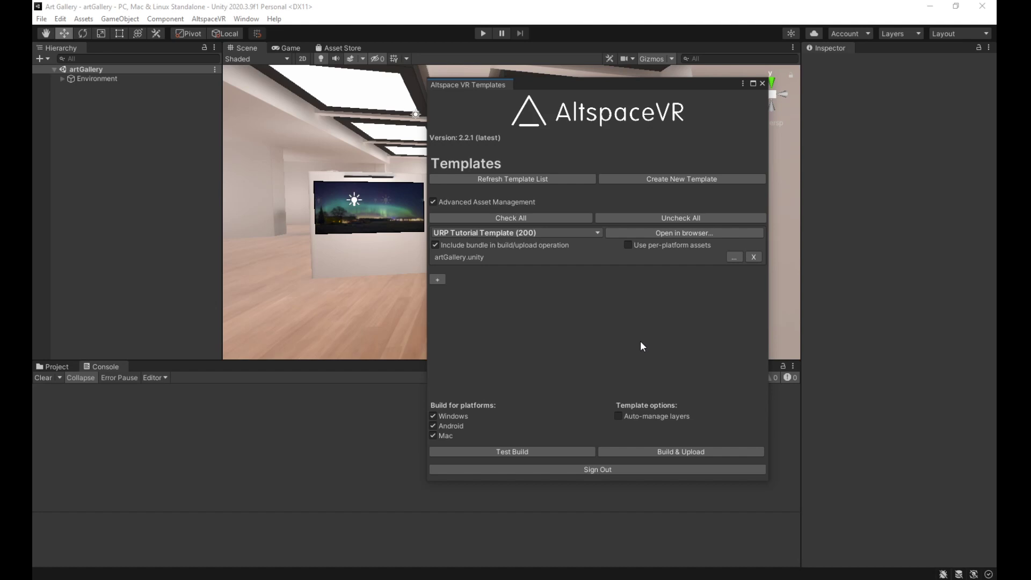
drag(664, 87, 555, 98)
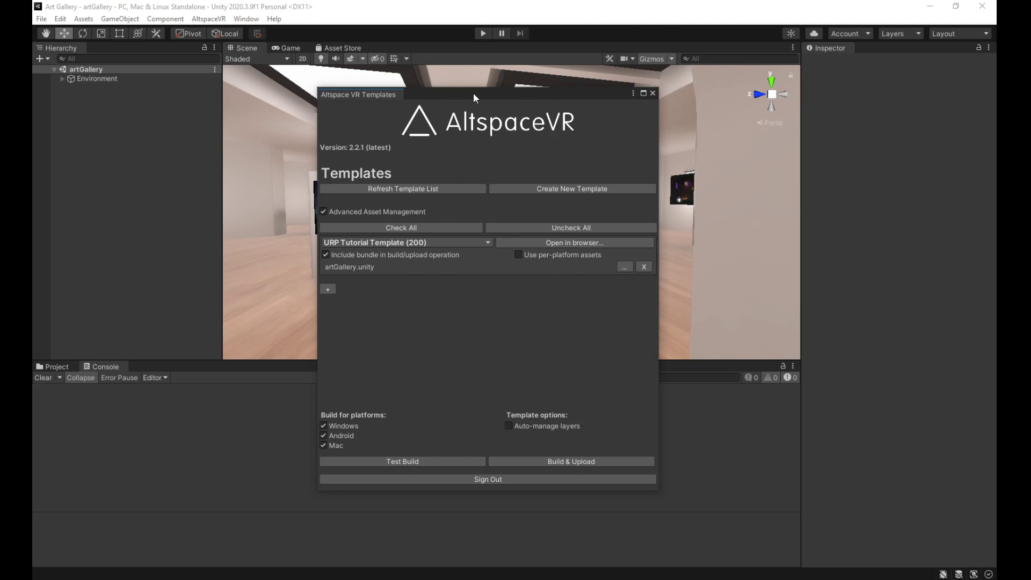
drag(474, 96, 728, 96)
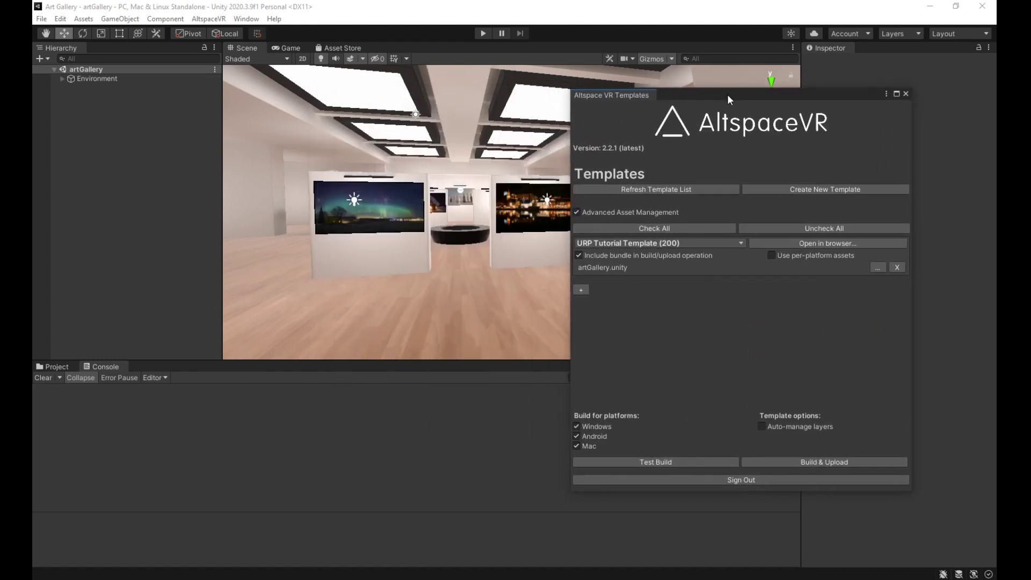
Step: Open the project settings and review the Quality settings, including the render pipeline asset field
key(q)
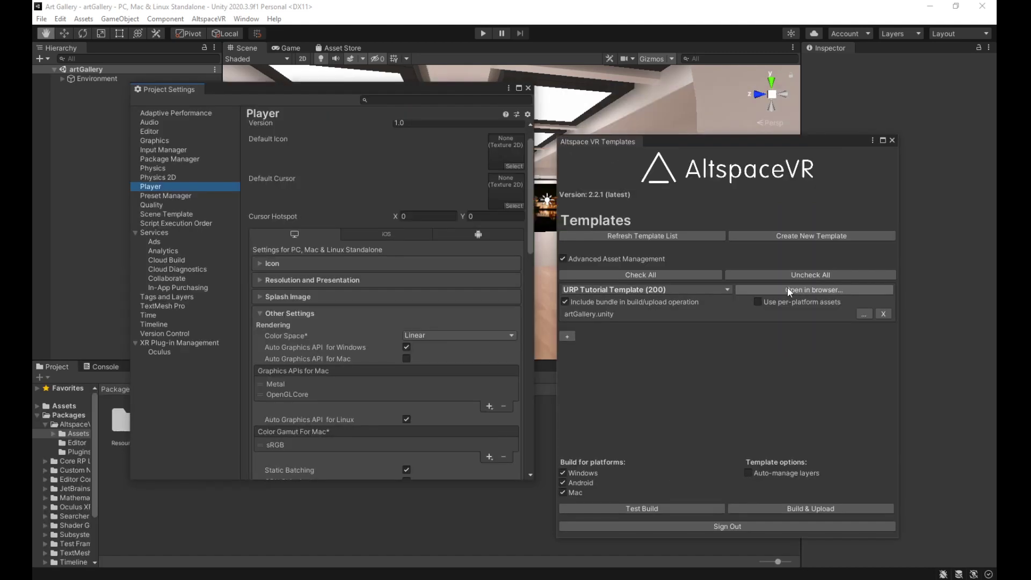
key(w)
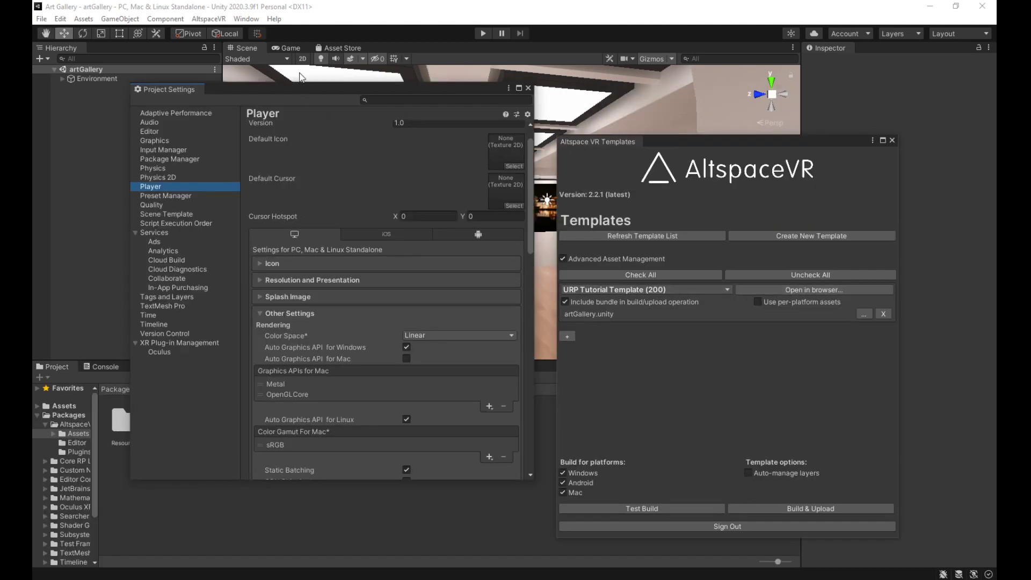
drag(286, 86, 280, 78)
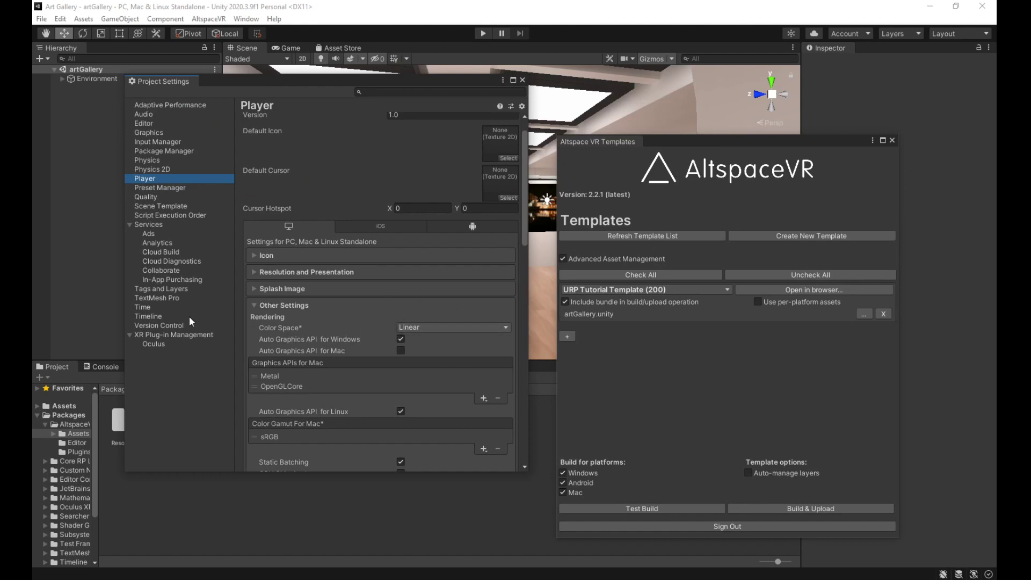
click(170, 198)
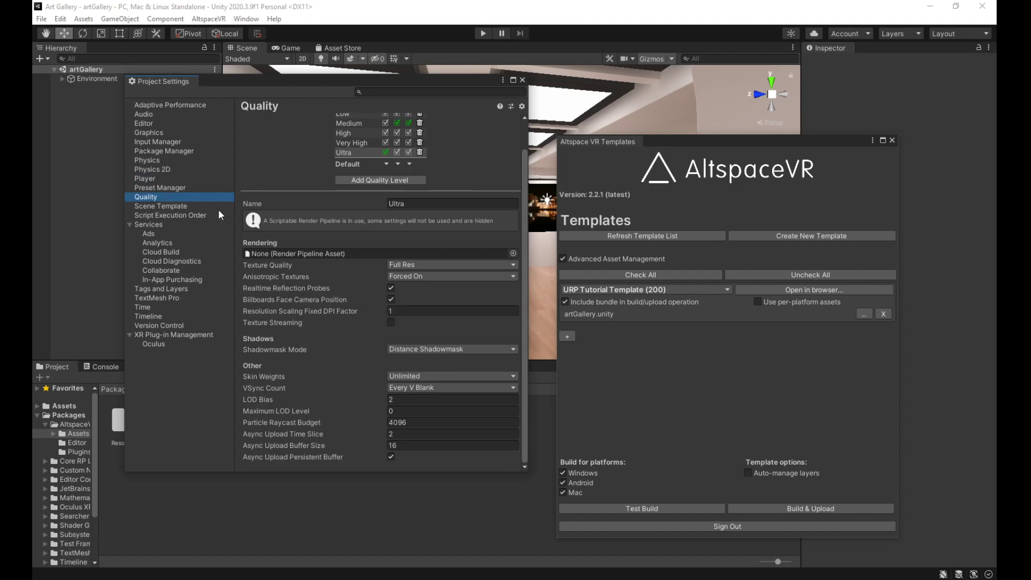
Step: Locate the UniversalRenderPipelineAsset assigned in the Graphics settings and select it in the AltspaceVR Uploader package to inspect it
click(155, 133)
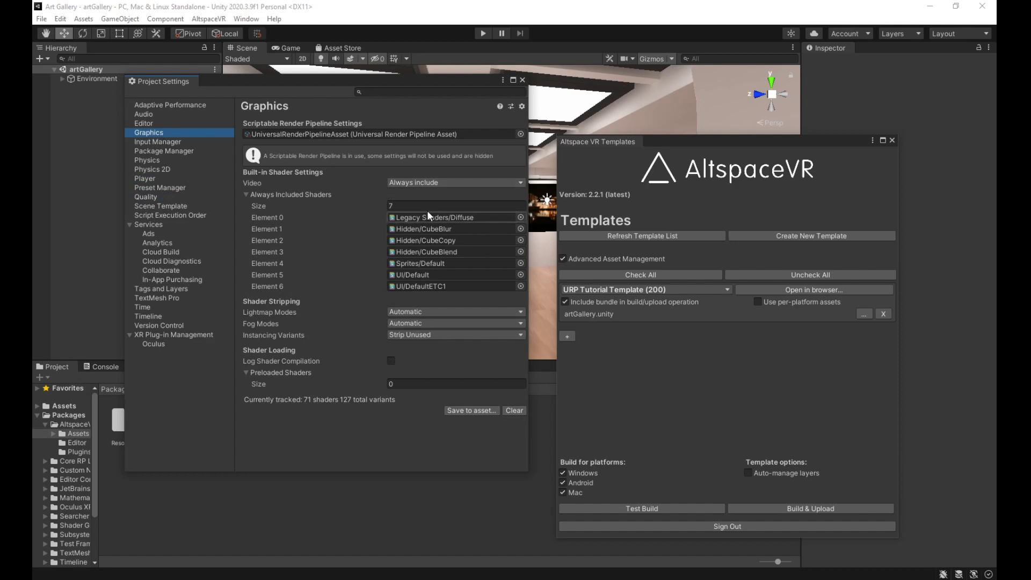
click(345, 134)
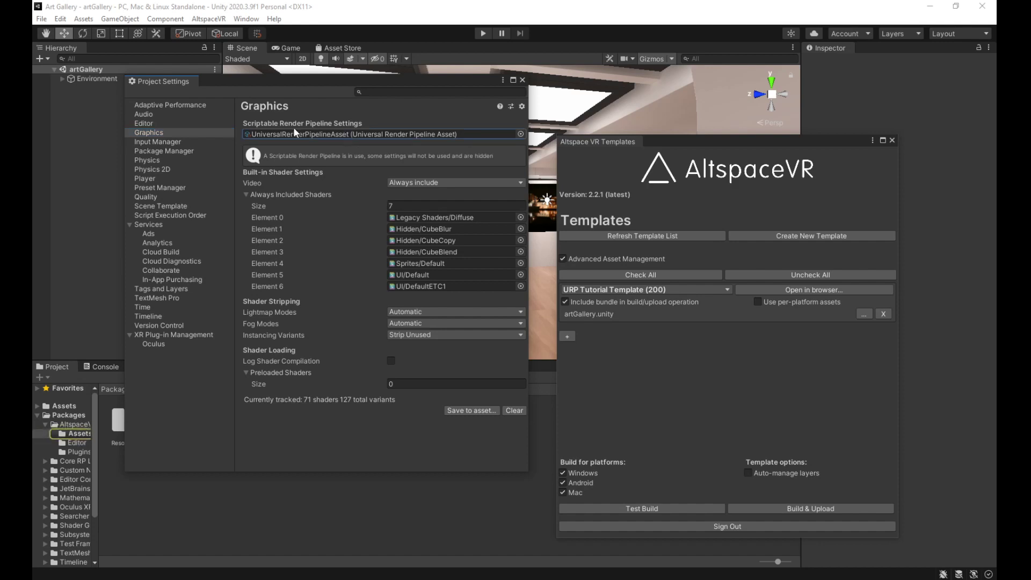
click(522, 80)
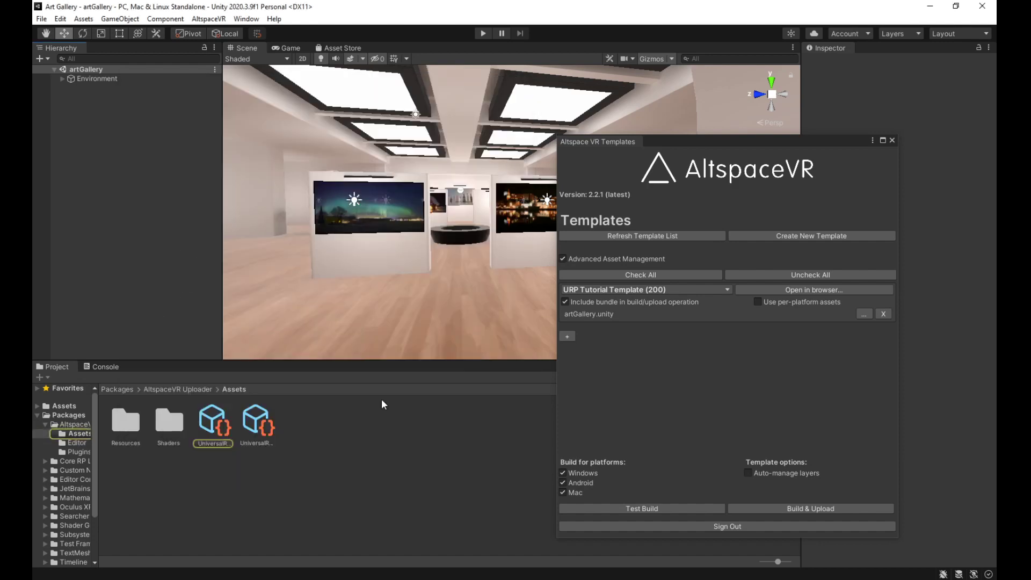
click(213, 425)
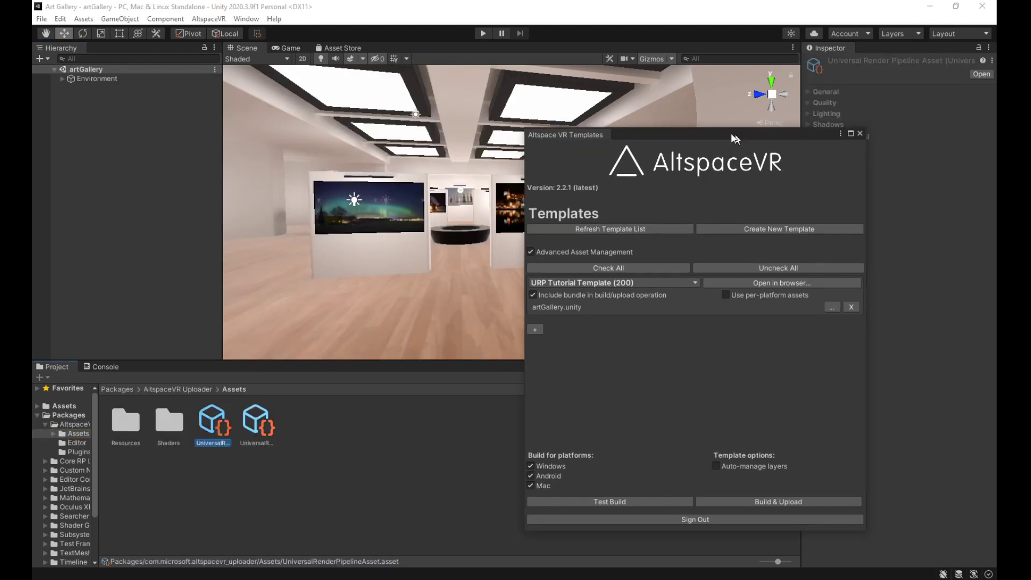